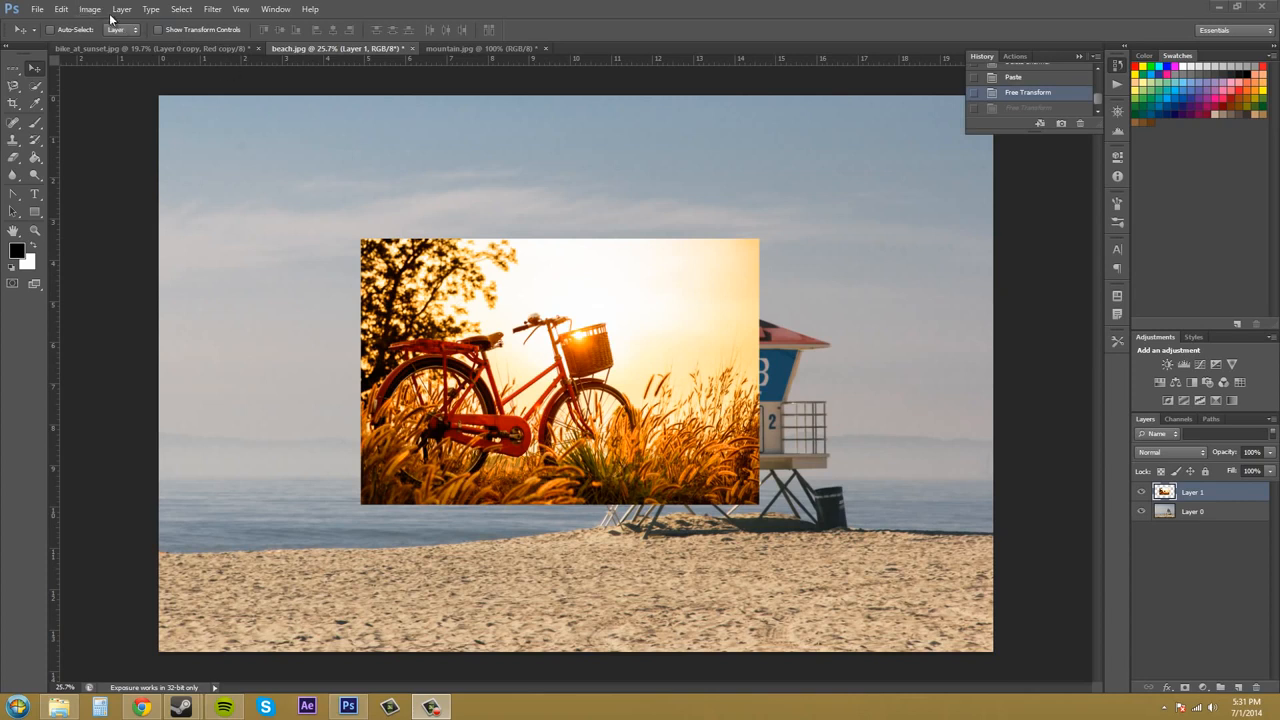
click(61, 9)
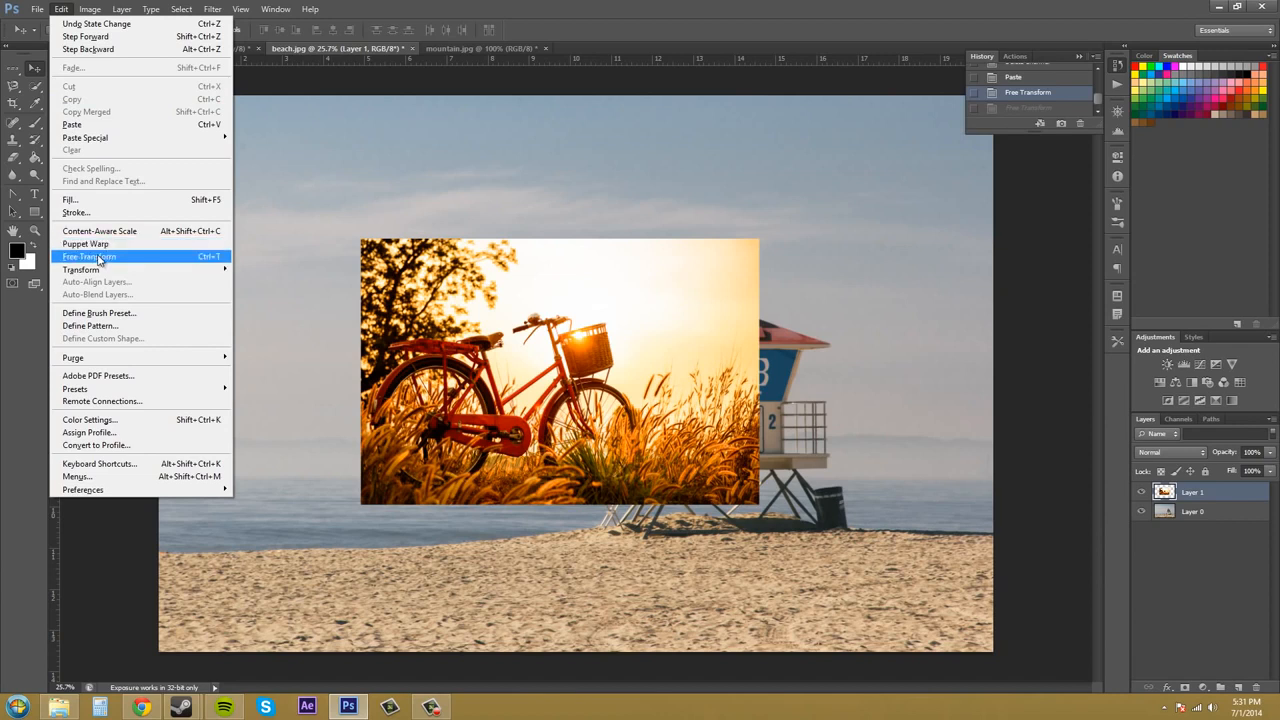
mouse_move(100, 269)
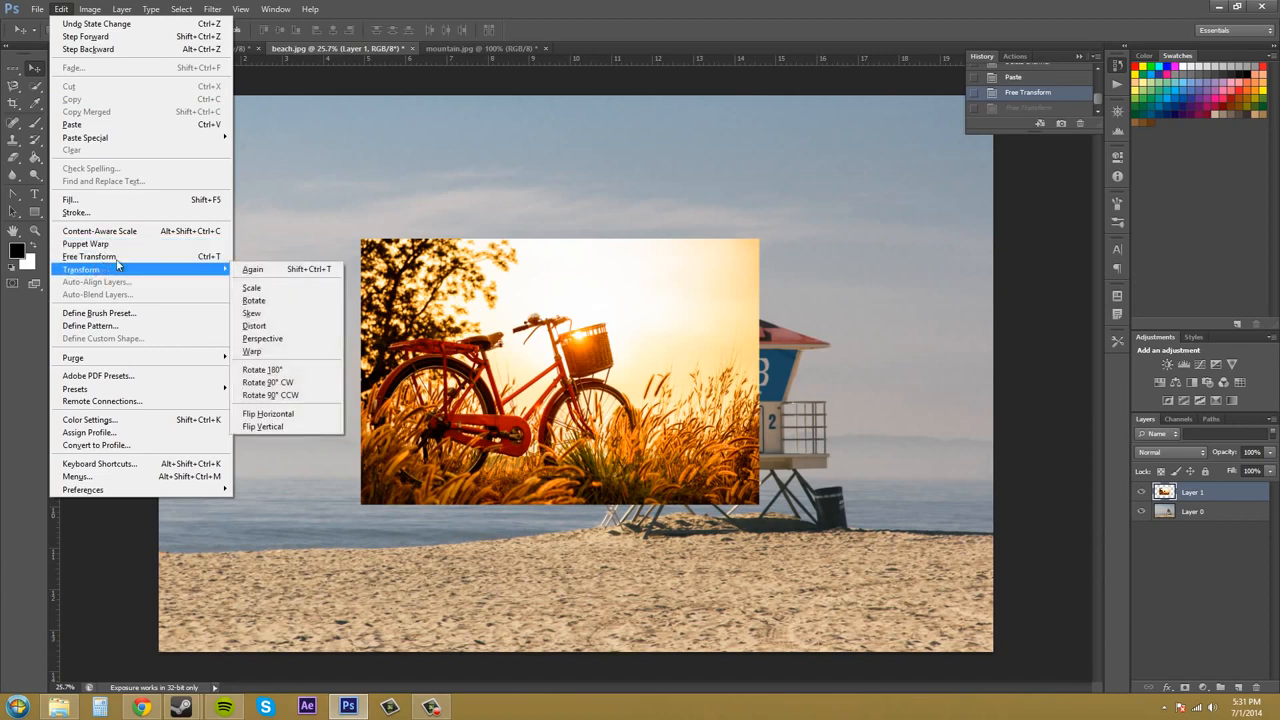
click(1011, 320)
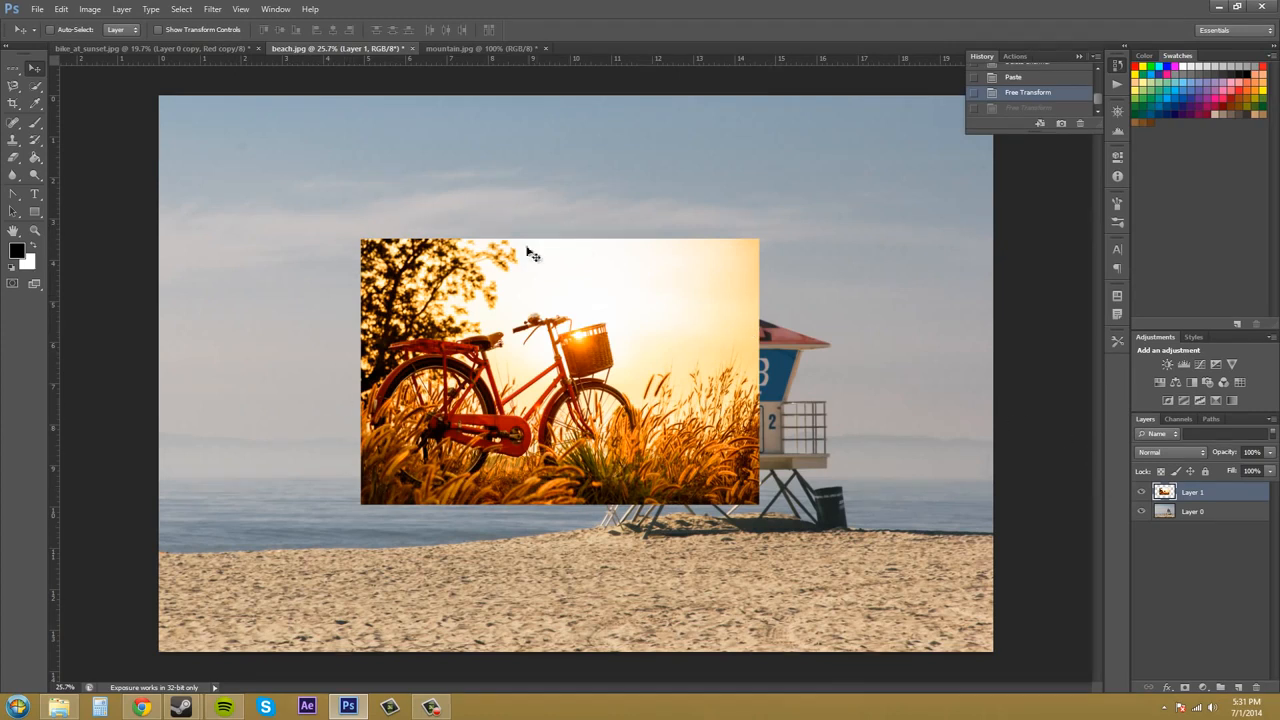
Hide and show the beach background layer to view the bicycle layer alone, then reselect the bicycle layer
click(1197, 518)
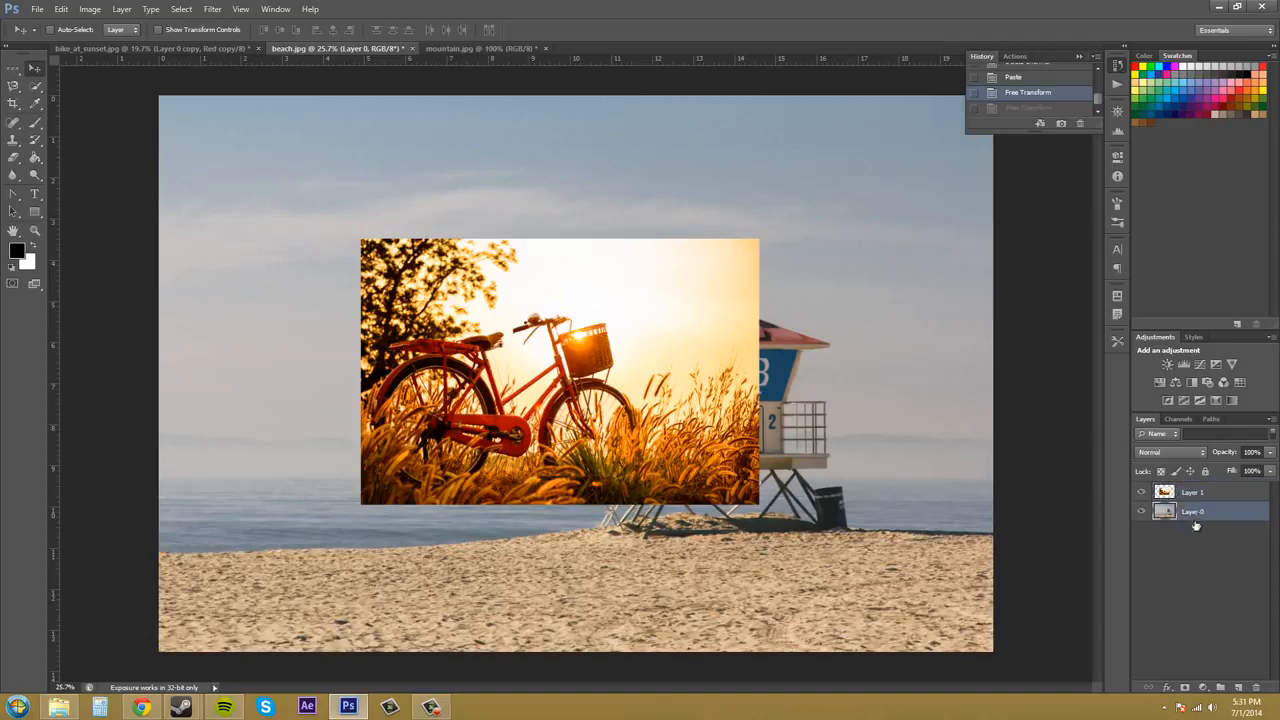
click(1141, 512)
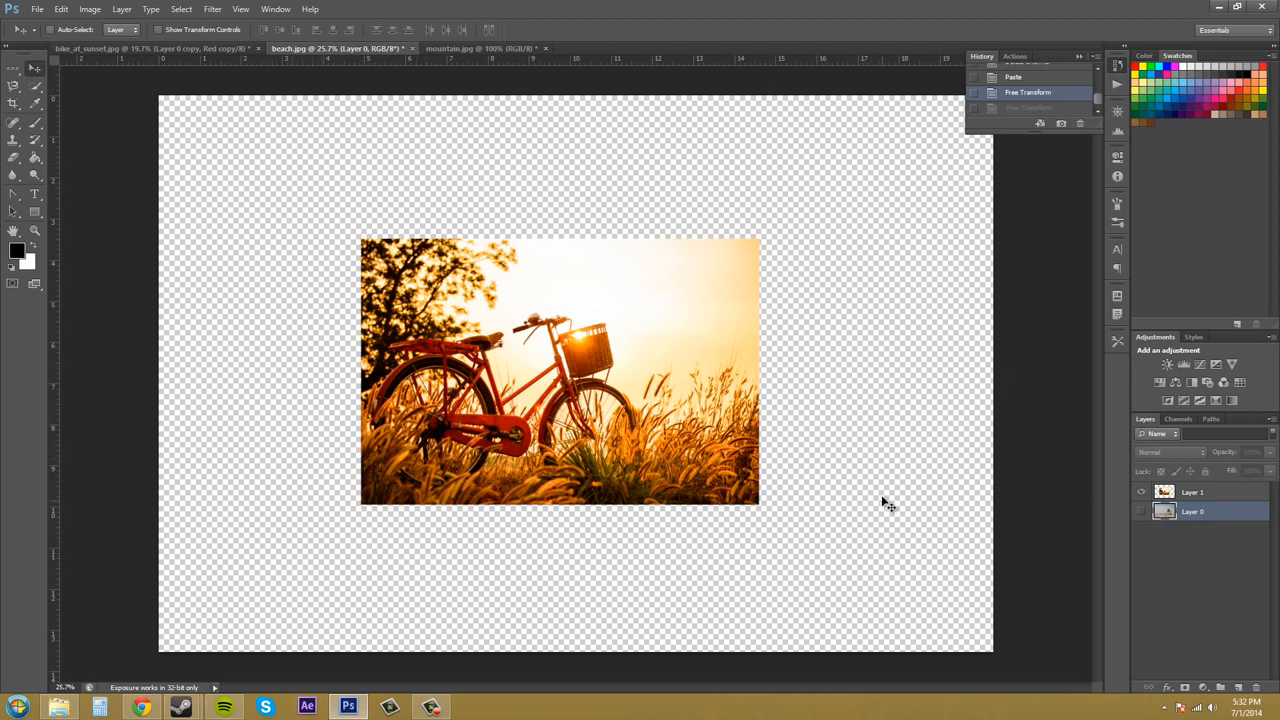
click(1141, 511)
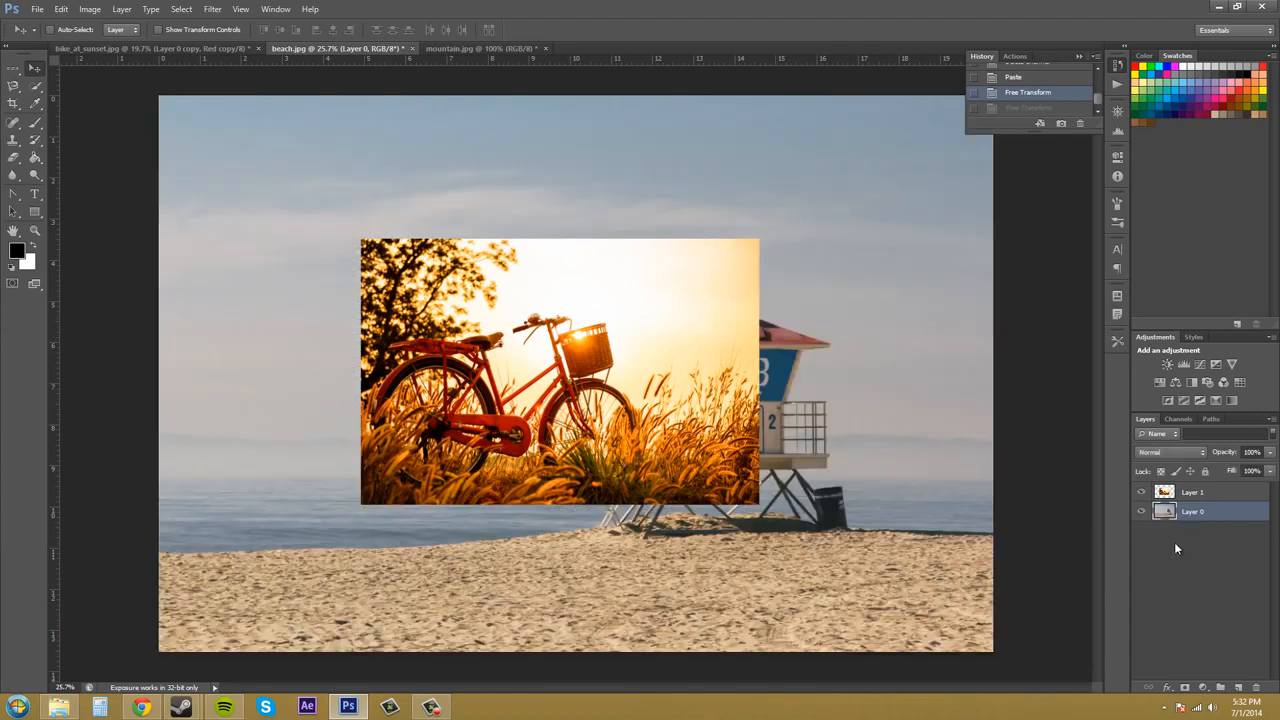
click(1195, 493)
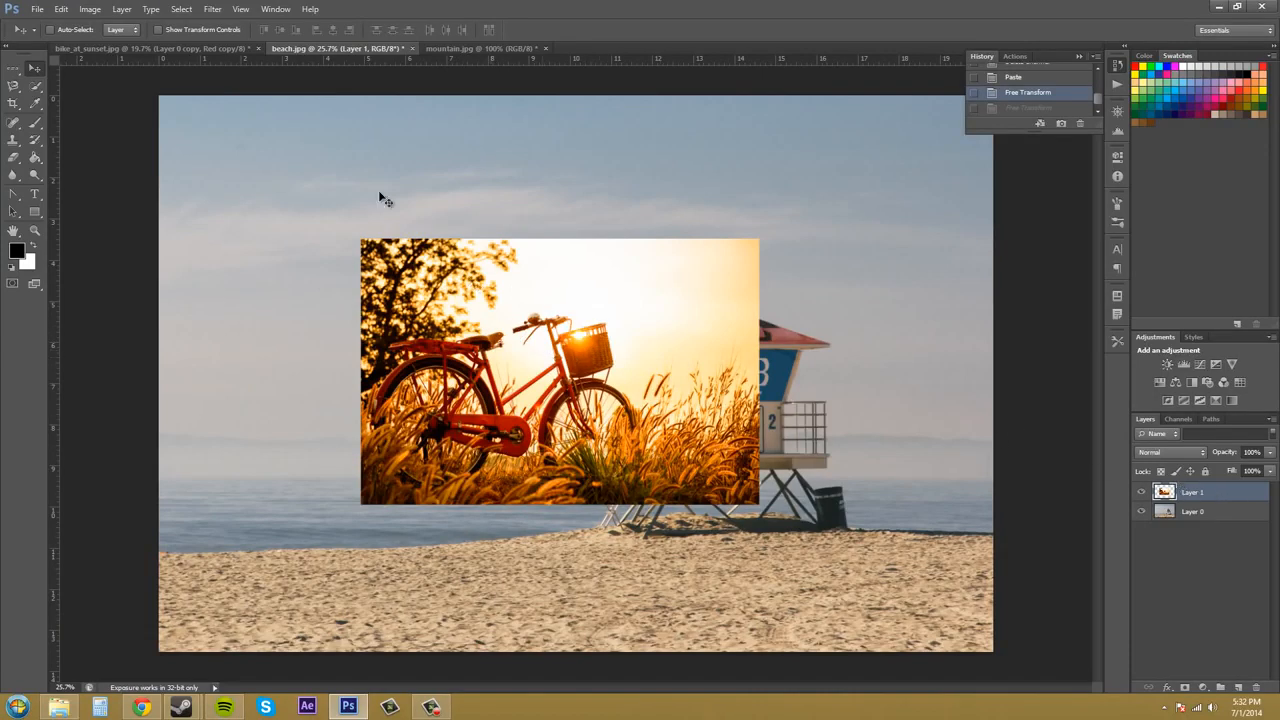
Start Free Transform on the bicycle image and move it within the beach photo
click(60, 9)
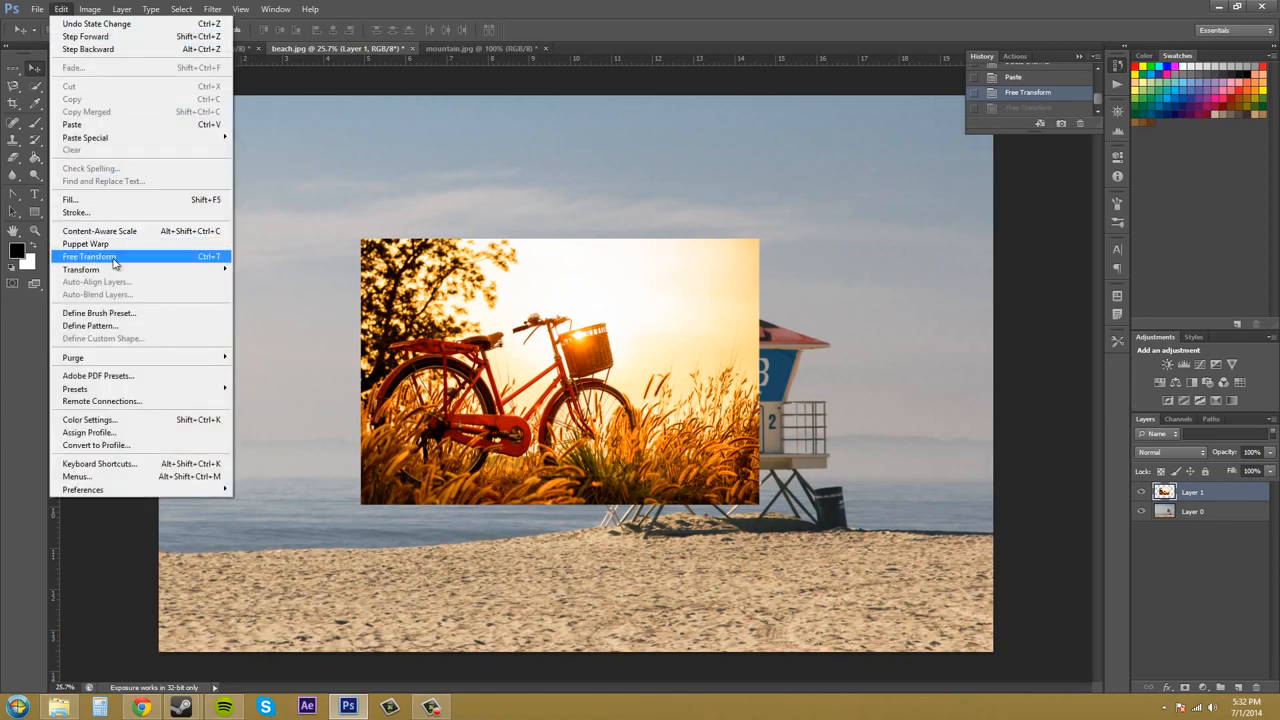
click(222, 259)
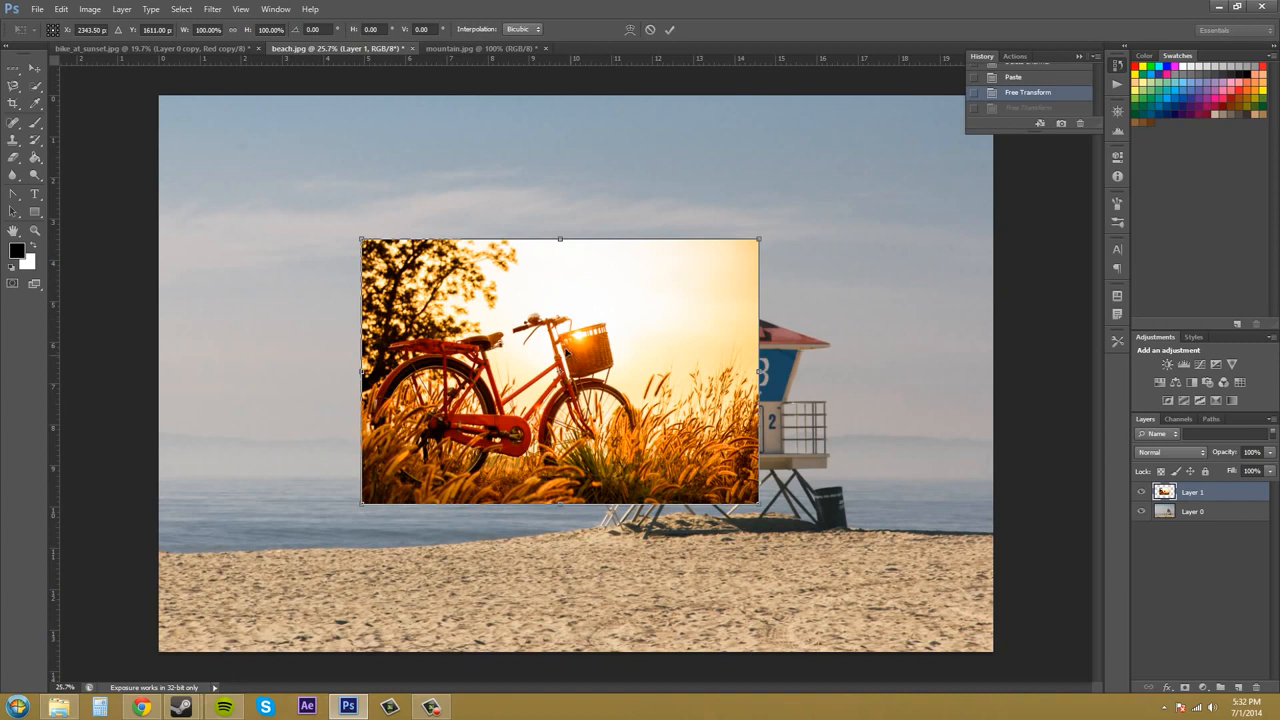
drag(570, 348, 544, 359)
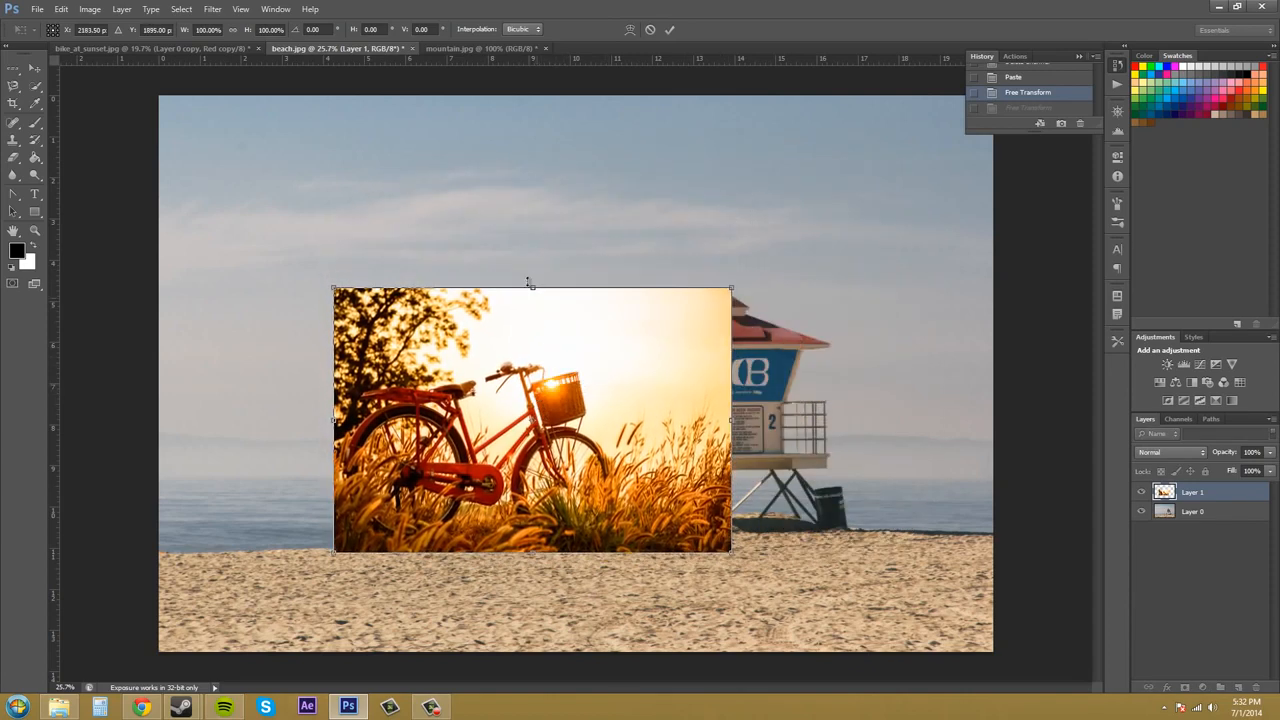
Try enlarging and shifting the bicycle image with the transform box, undoing each attempt
drag(733, 287, 782, 279)
key(ctrl+z)
drag(668, 403, 817, 334)
key(ctrl+z)
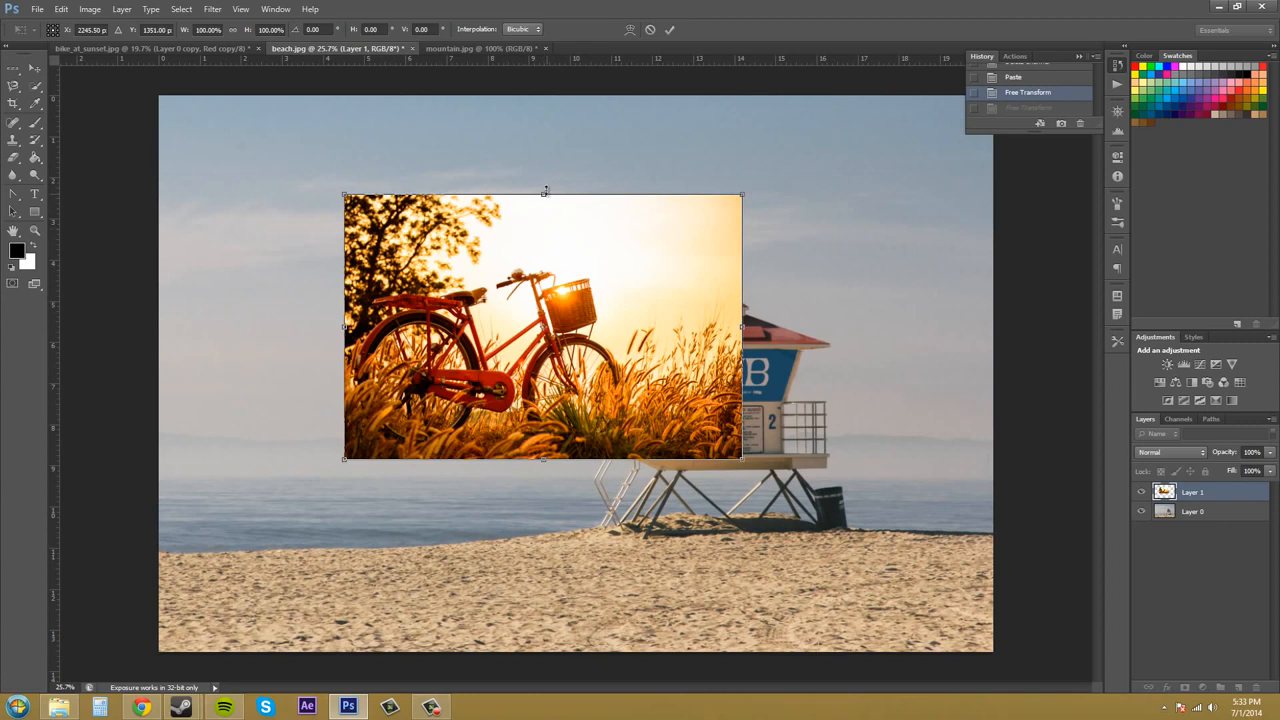
Try stretching and rotating the bicycle image, undo those attempts, and apply the transform
drag(545, 190, 545, 125)
key(ctrl+z)
drag(758, 181, 762, 322)
key(ctrl+z)
drag(546, 331, 686, 237)
drag(765, 193, 625, 180)
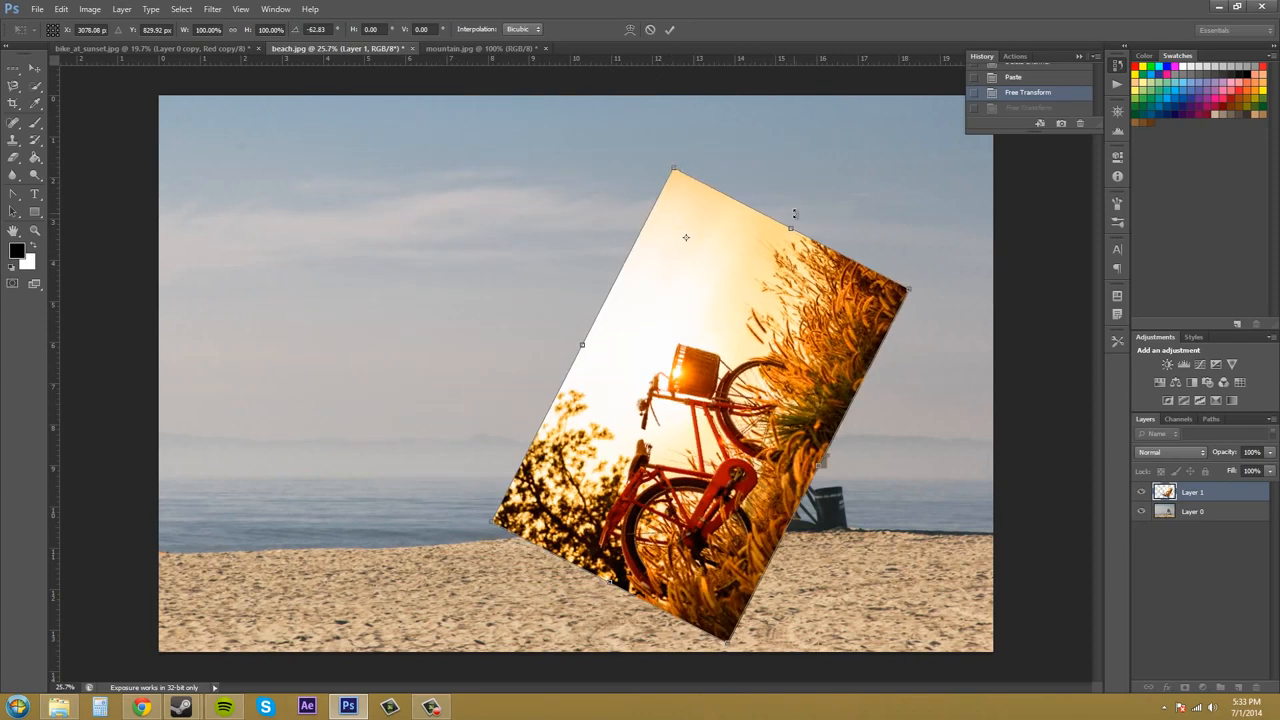
key(ctrl+z)
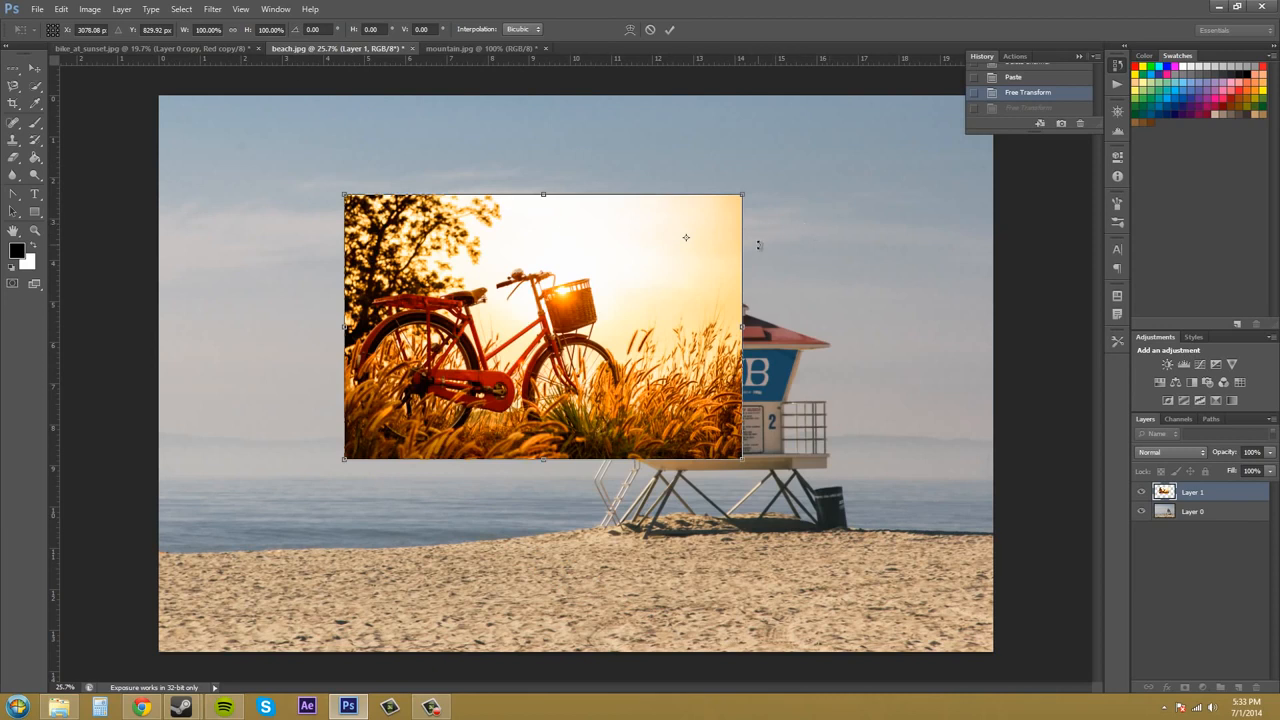
key(Return)
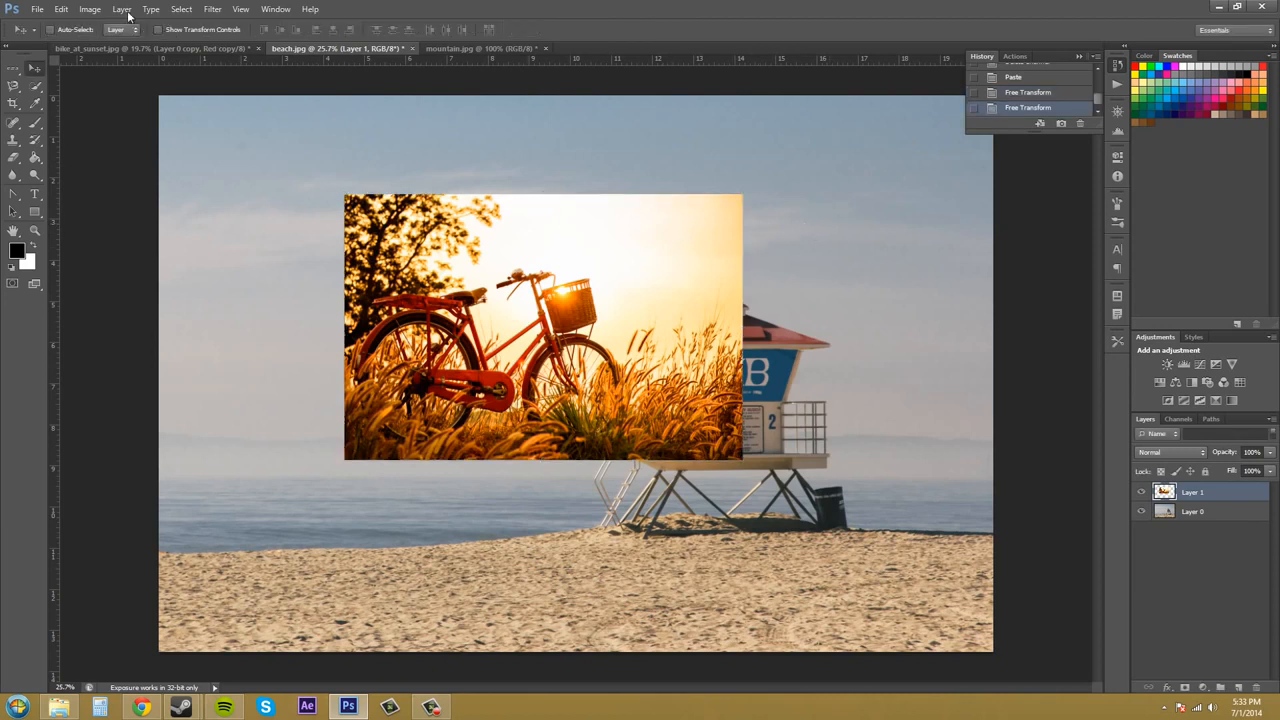
Scale the bicycle image up to about 111% from its top-right corner and apply it
click(90, 9)
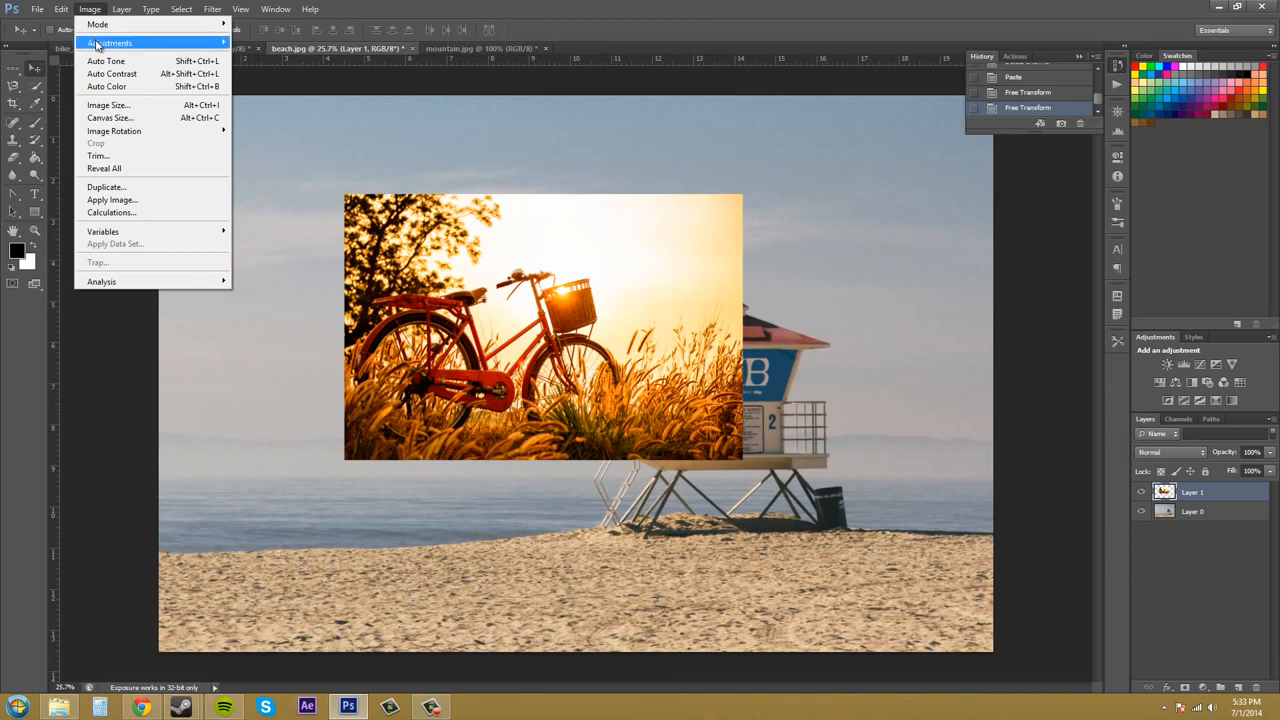
mouse_move(100, 43)
mouse_move(61, 9)
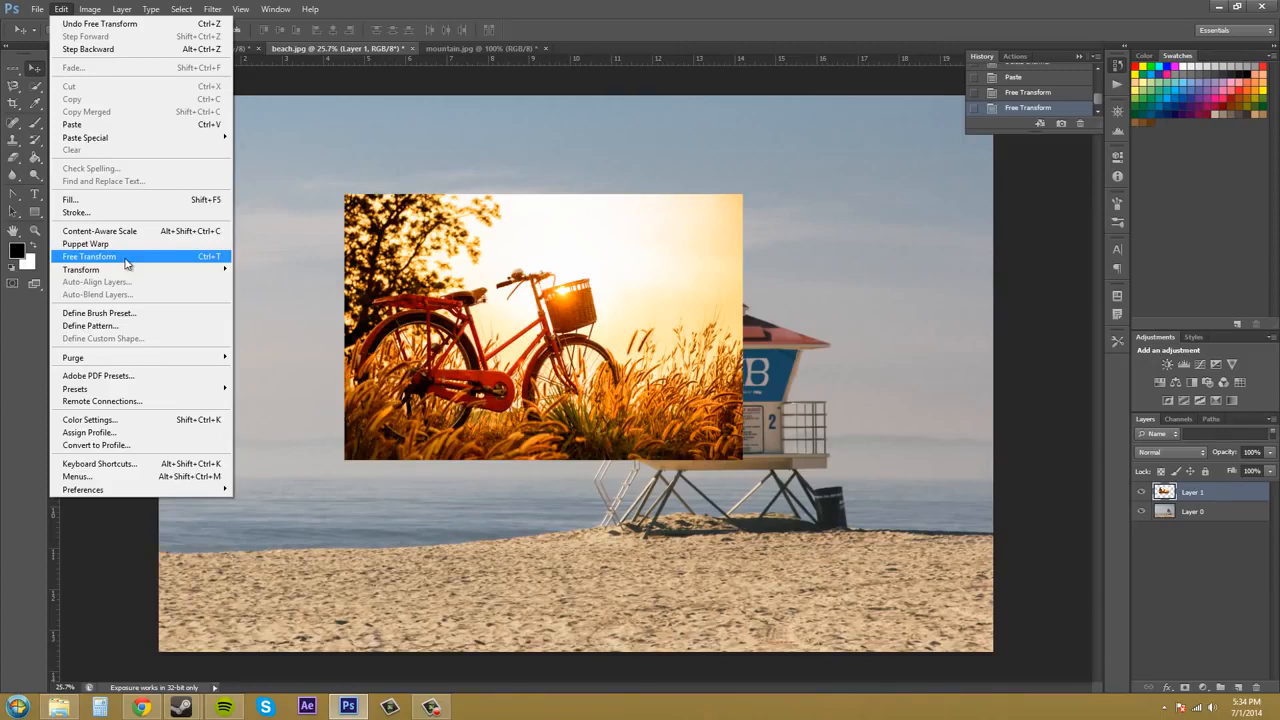
mouse_move(135, 276)
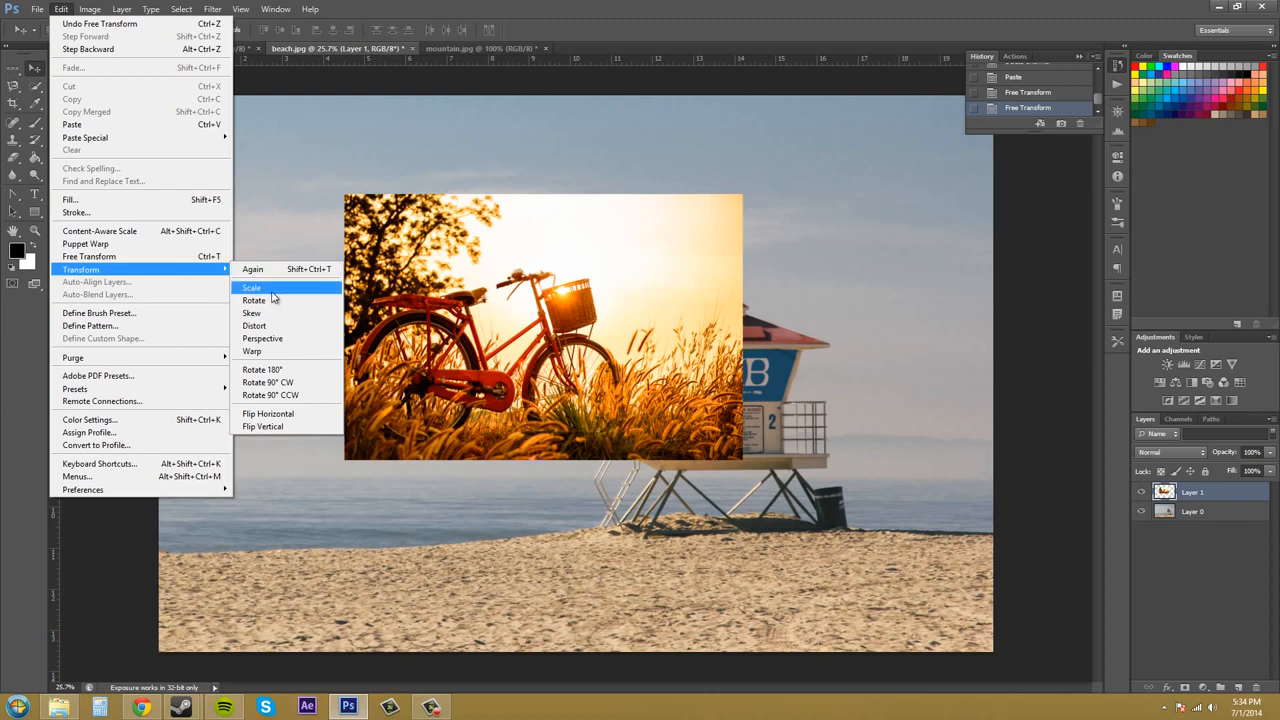
click(272, 290)
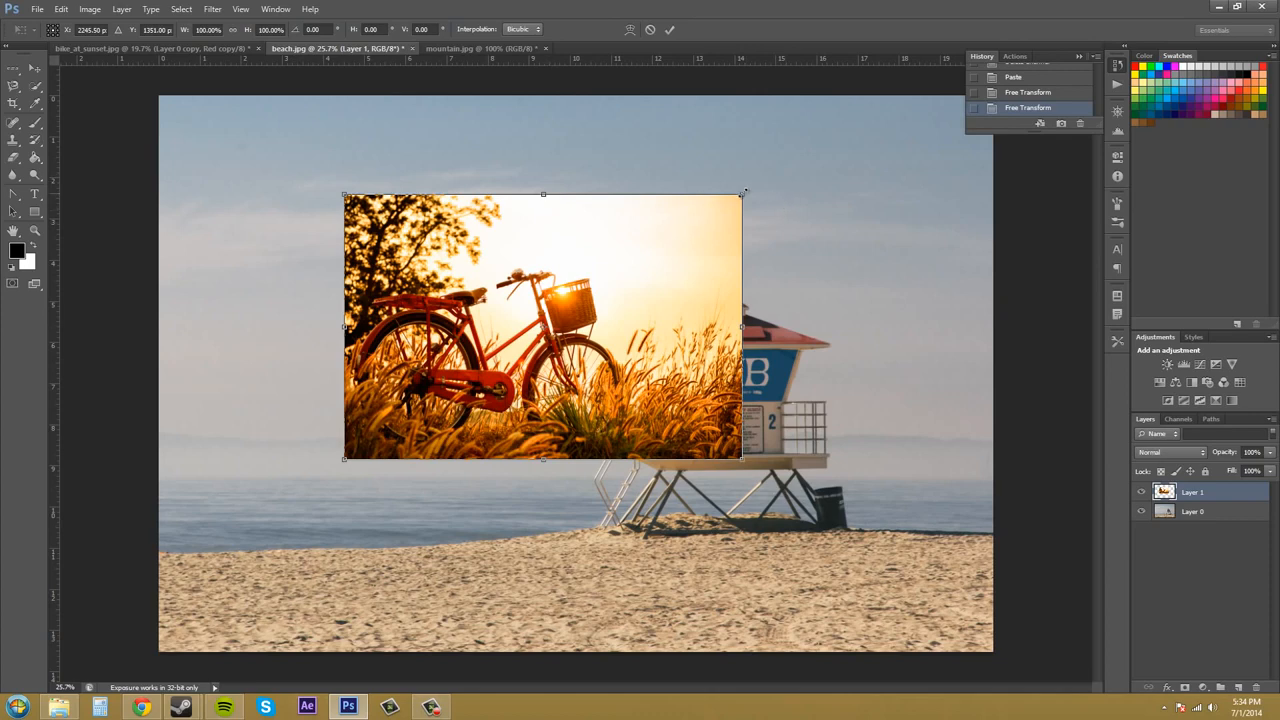
drag(741, 194, 772, 136)
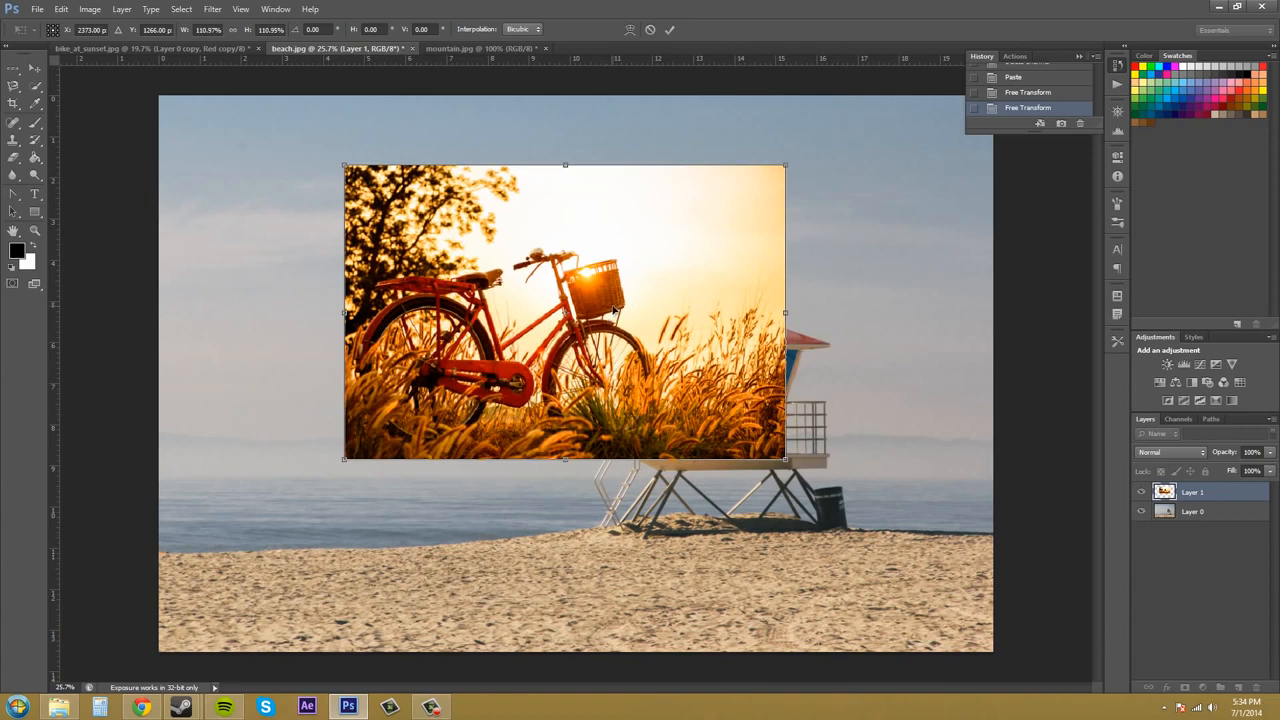
key(Return)
Repeat the last scale transform on the bicycle image and move it down towards the sand
click(90, 9)
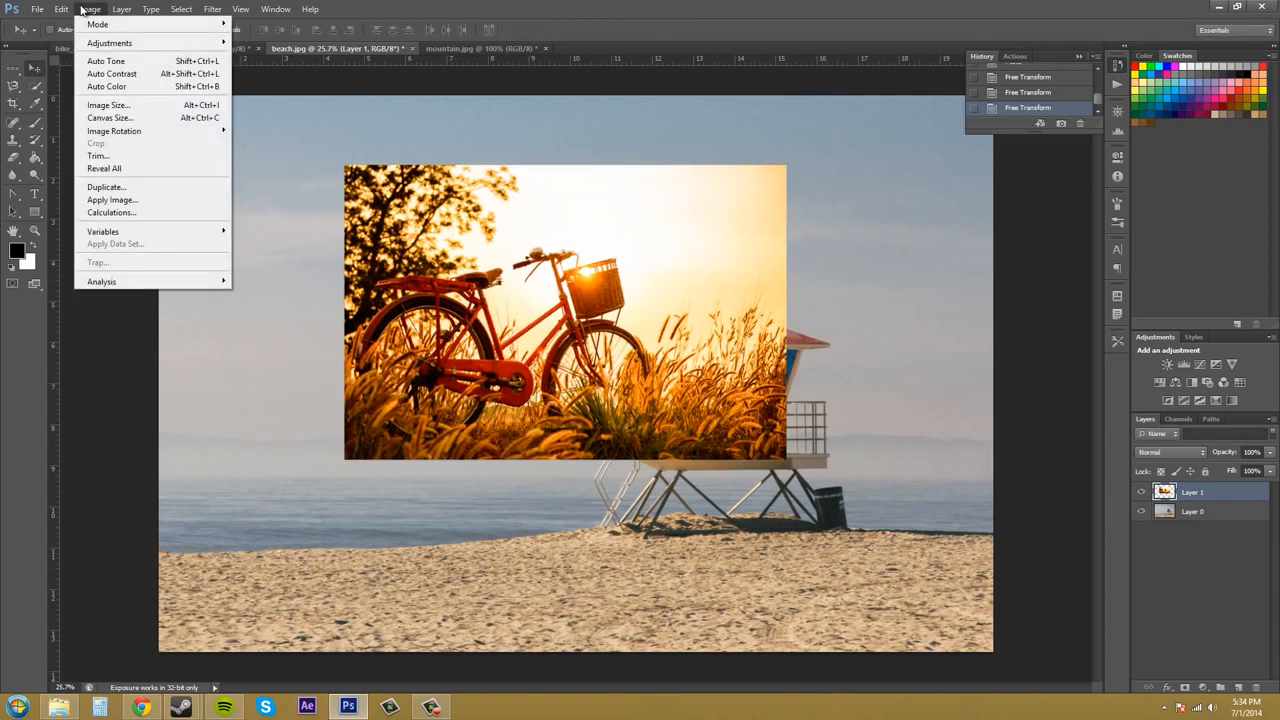
mouse_move(61, 10)
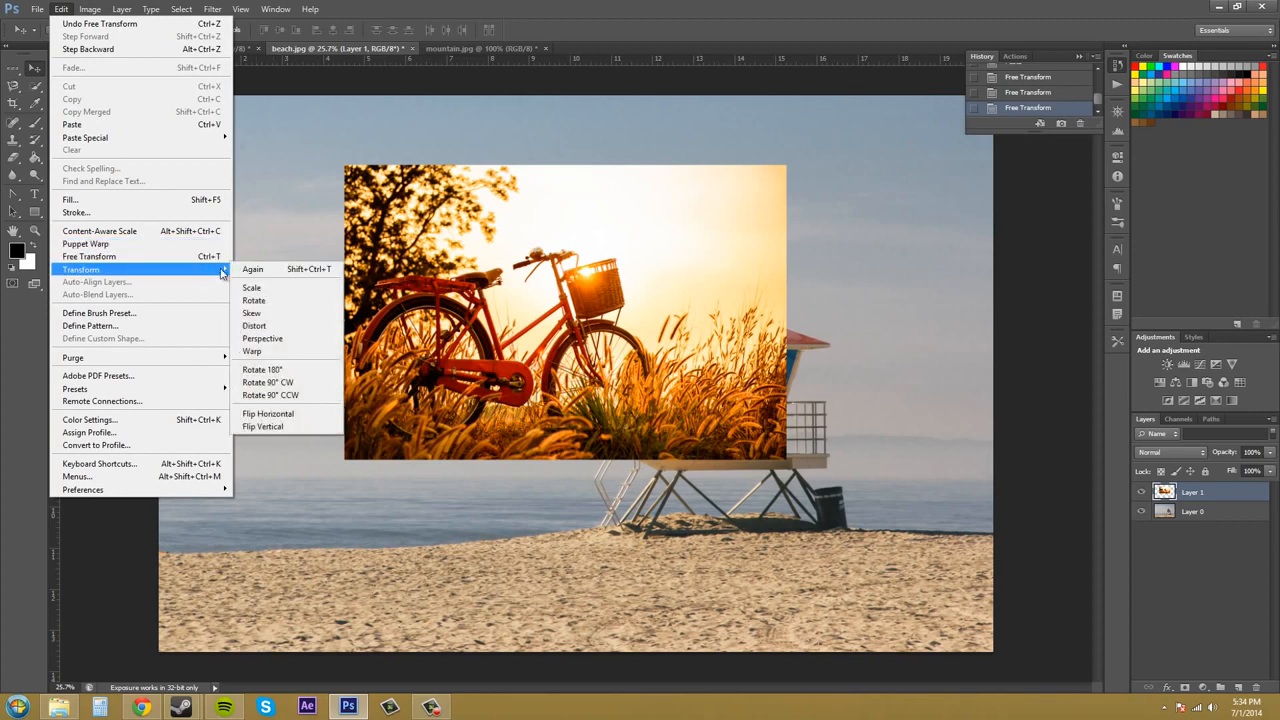
click(264, 271)
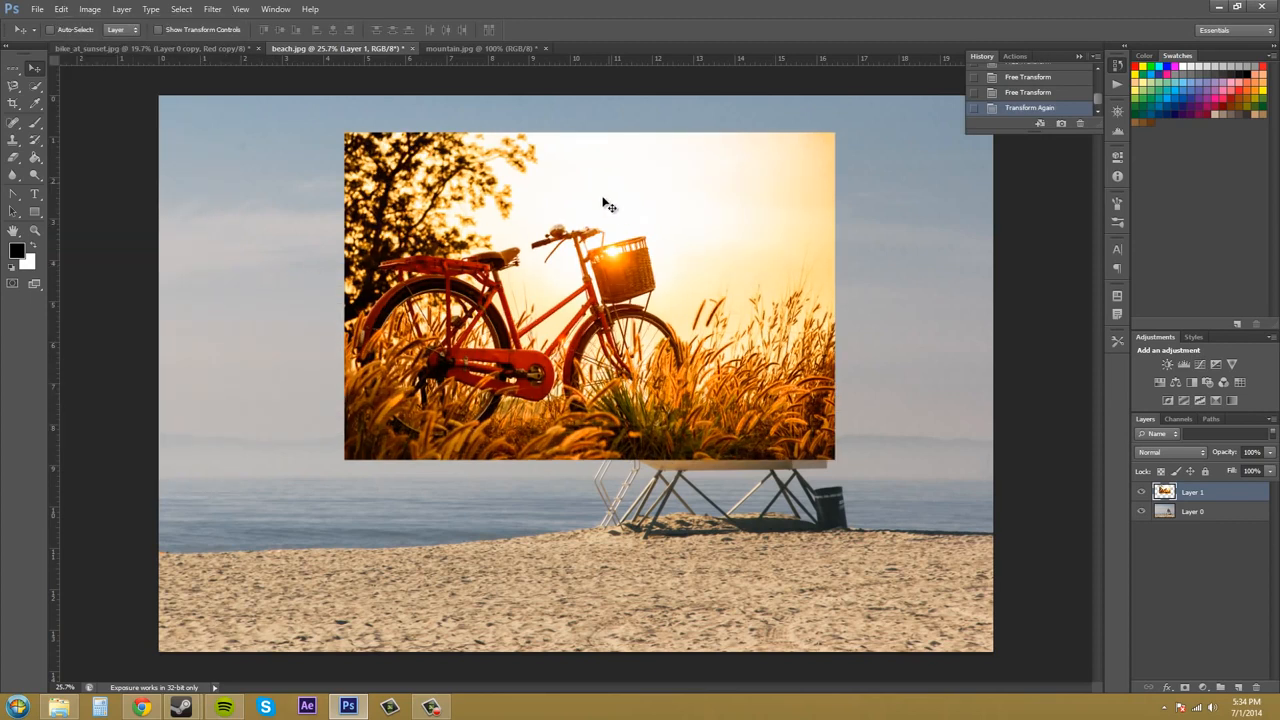
drag(618, 222, 609, 292)
click(90, 9)
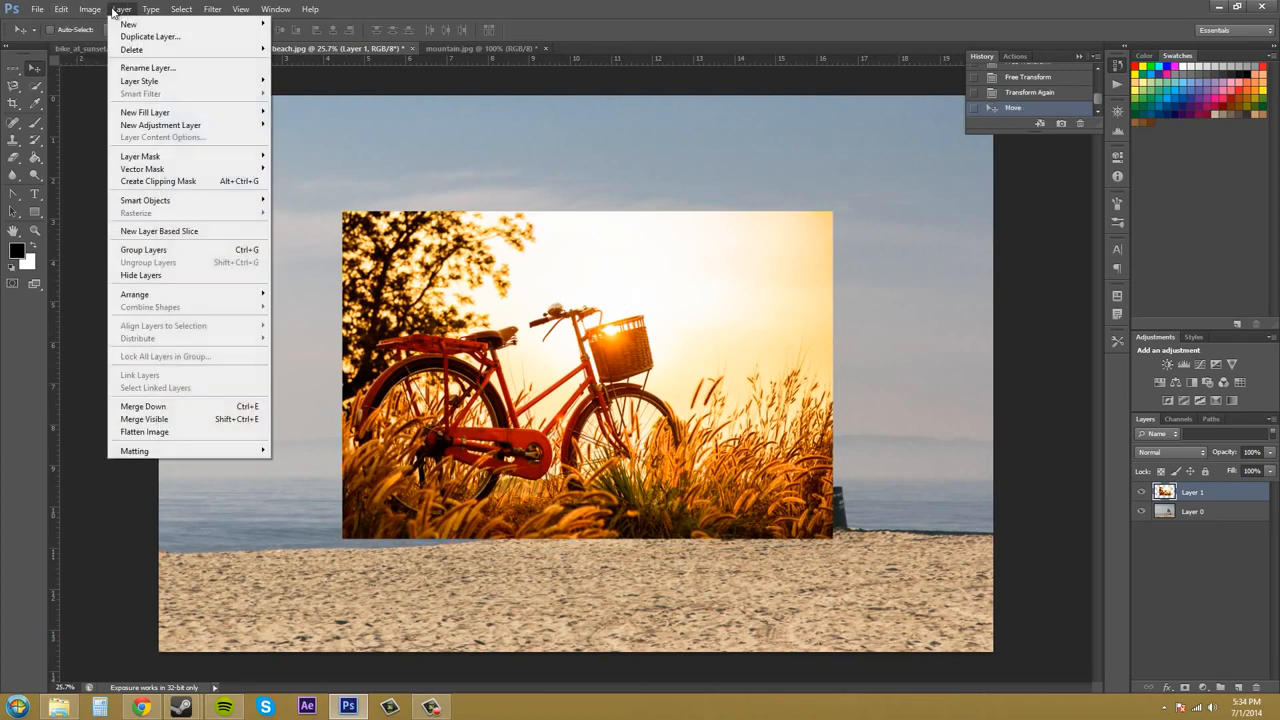
Try to skew the bicycle image from its top-right corner and apply it
mouse_move(61, 9)
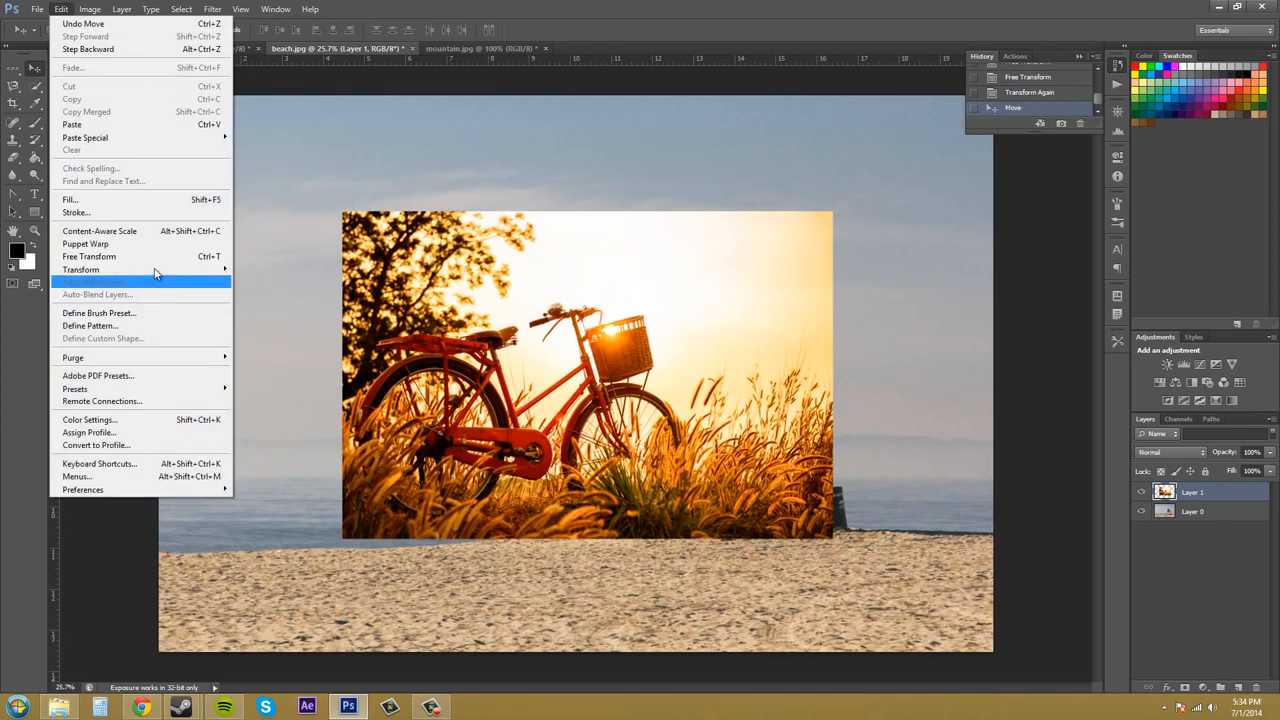
mouse_move(157, 271)
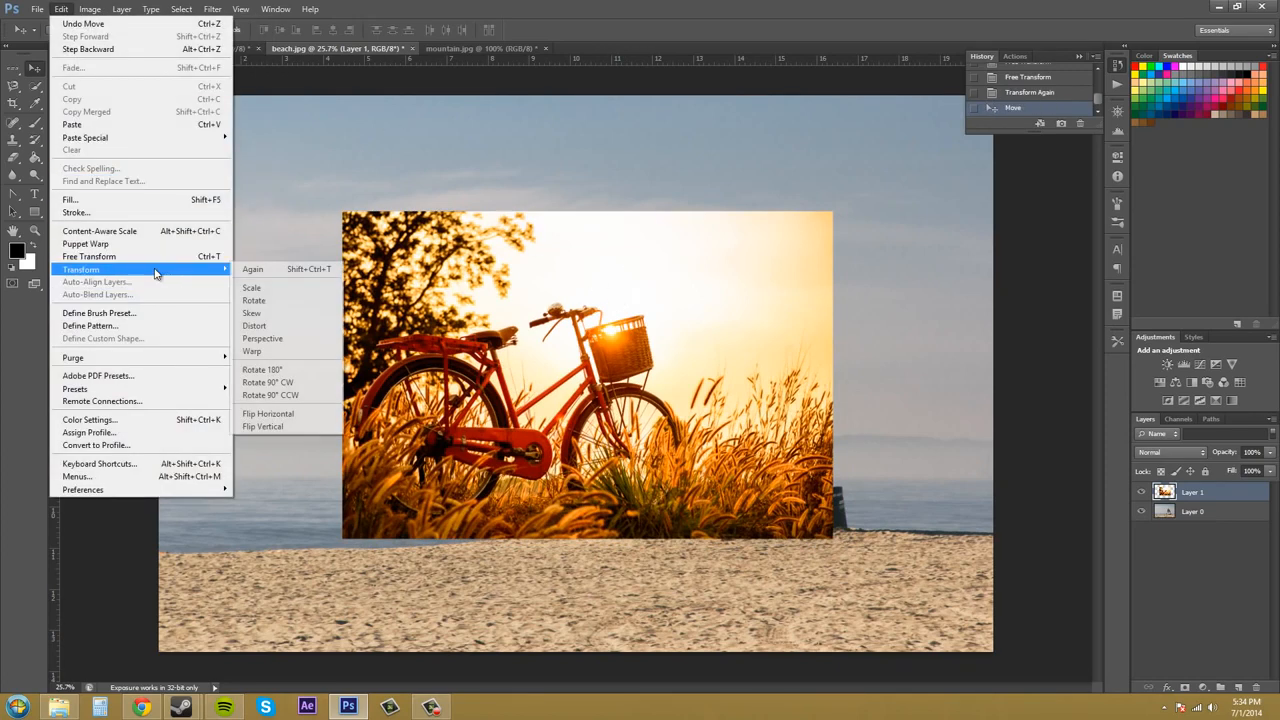
click(266, 316)
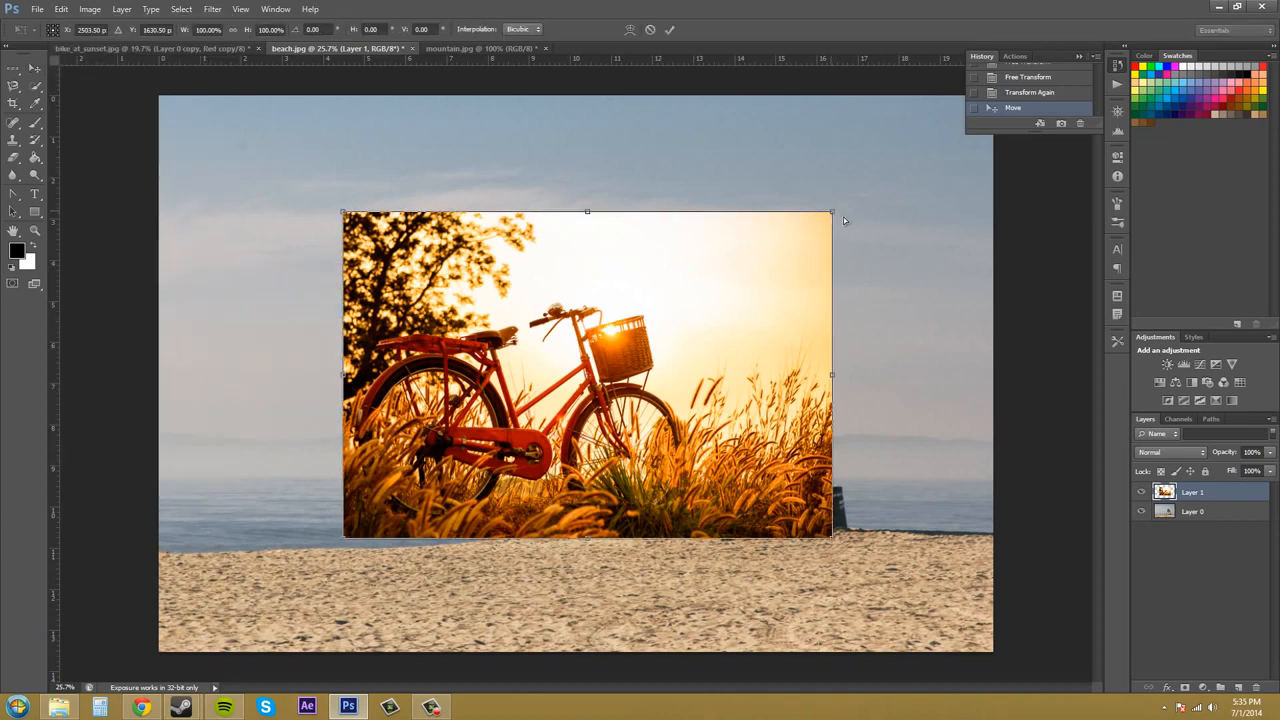
drag(843, 220, 715, 285)
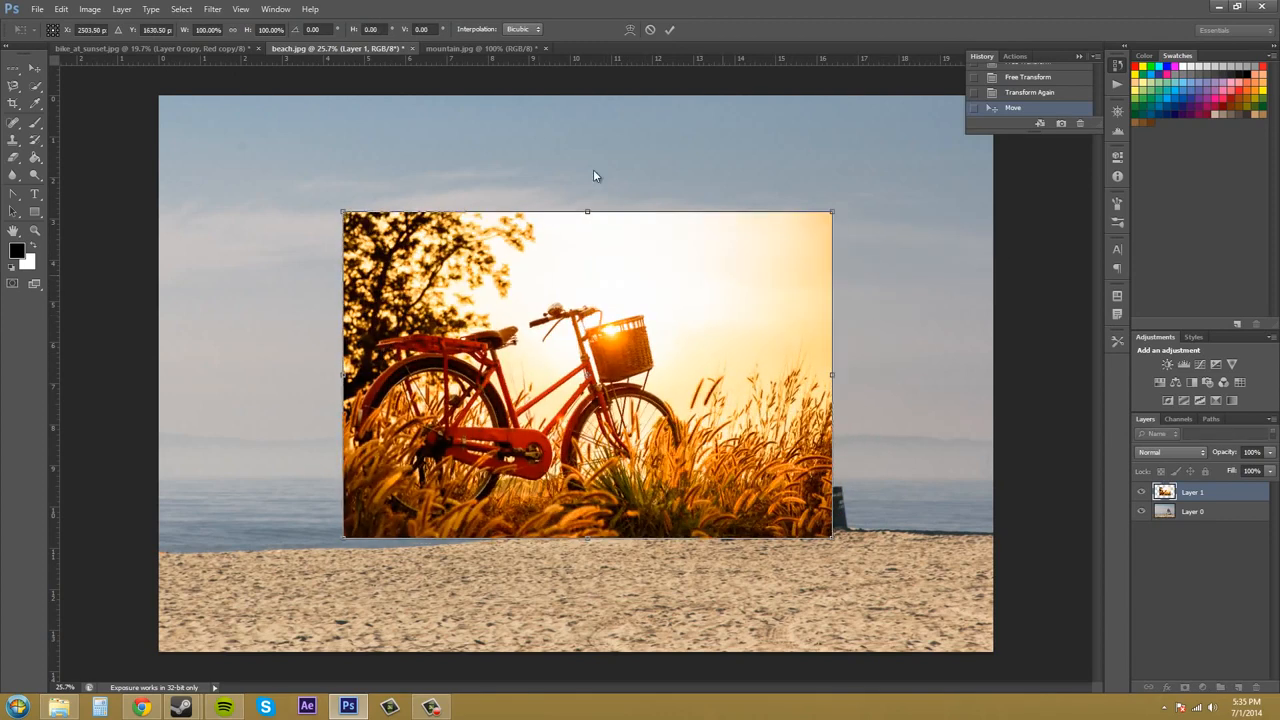
key(Return)
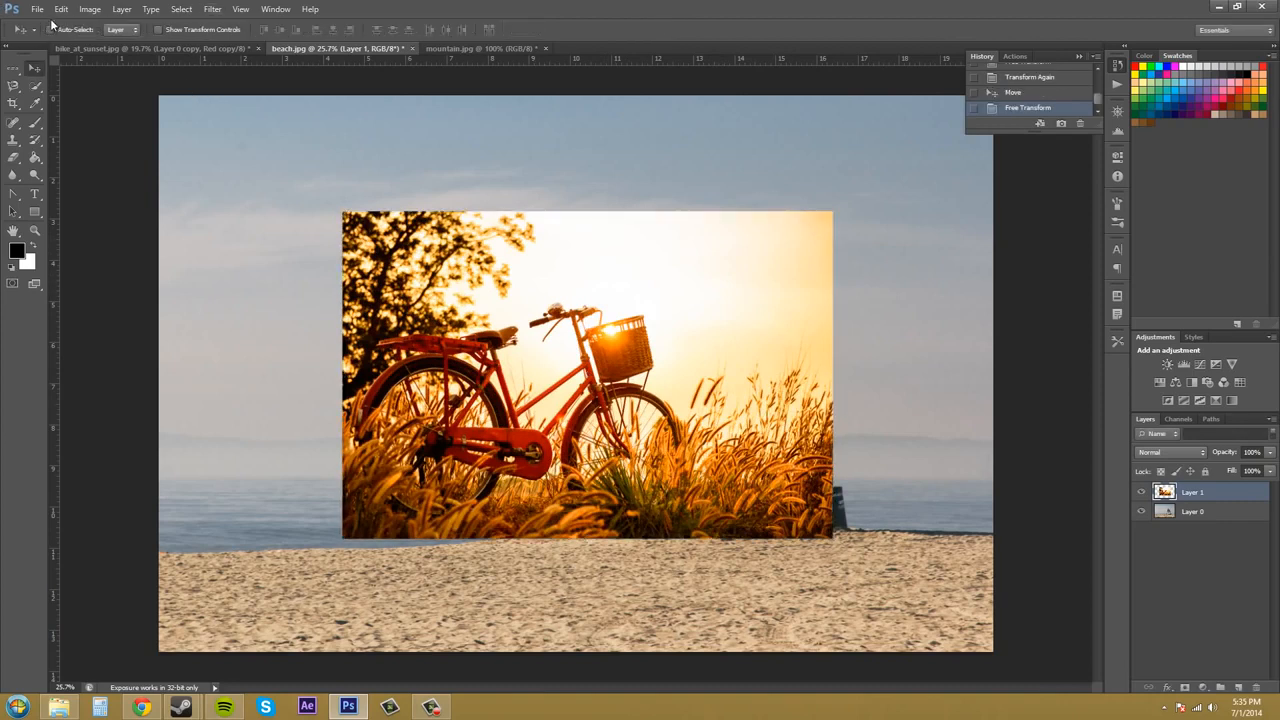
Try distorting the bicycle image by its top-right corner, undo the drag, and apply
click(61, 9)
mouse_move(108, 272)
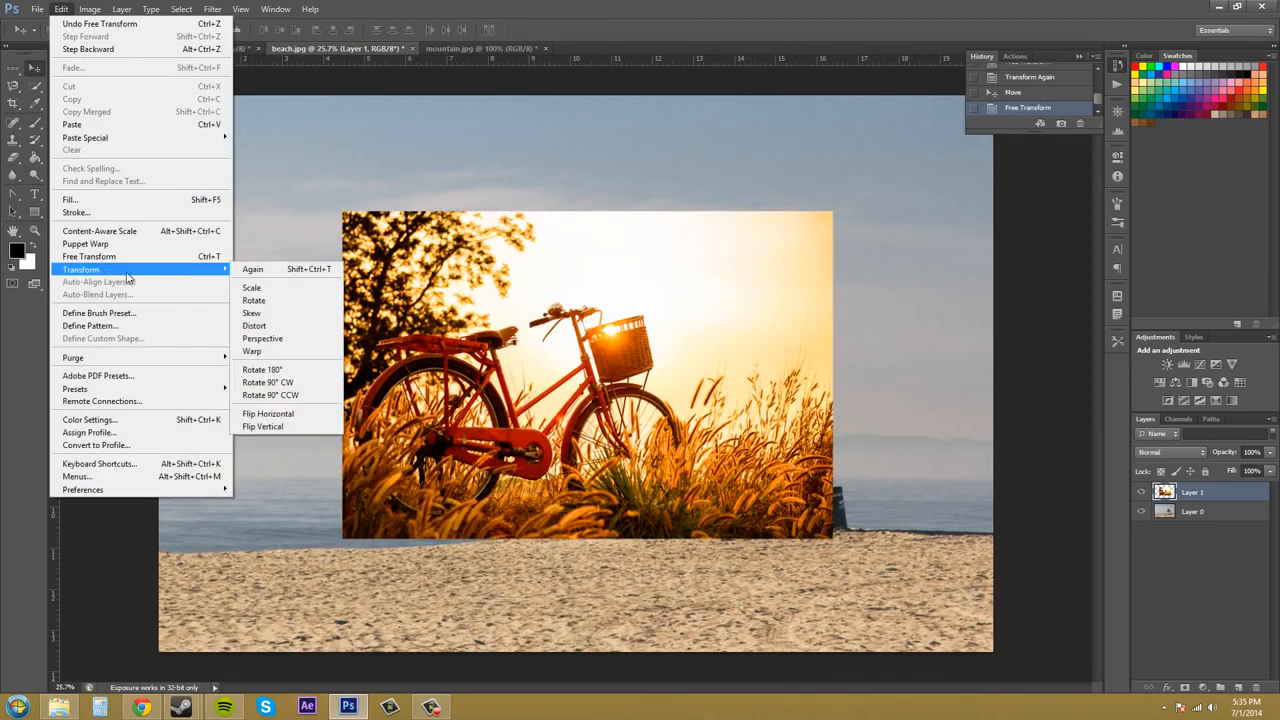
click(266, 330)
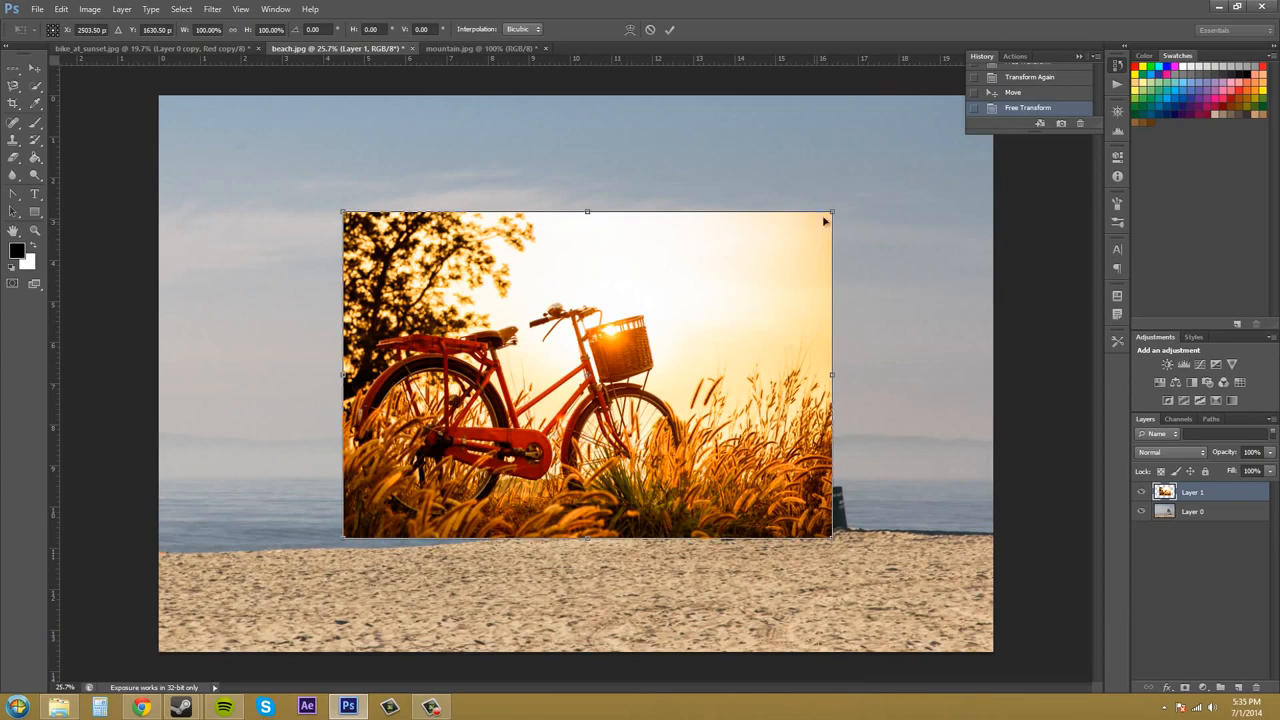
drag(834, 214, 814, 257)
key(ctrl+z)
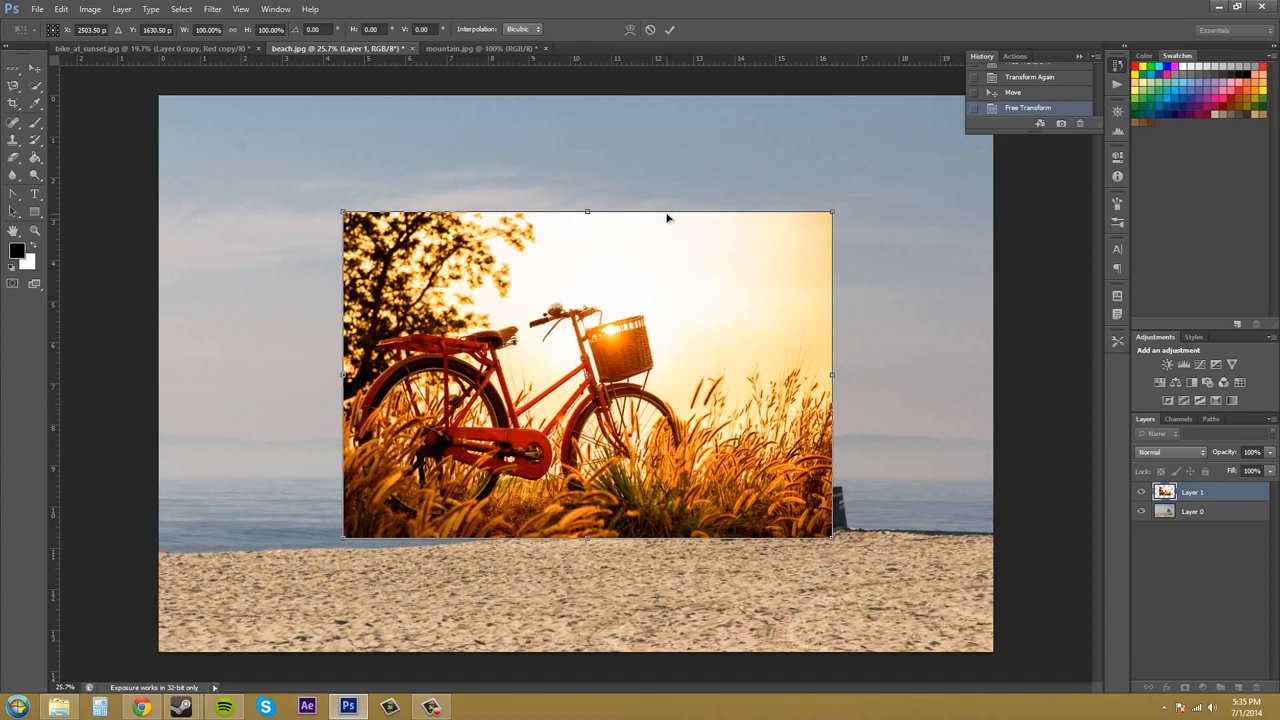
key(Return)
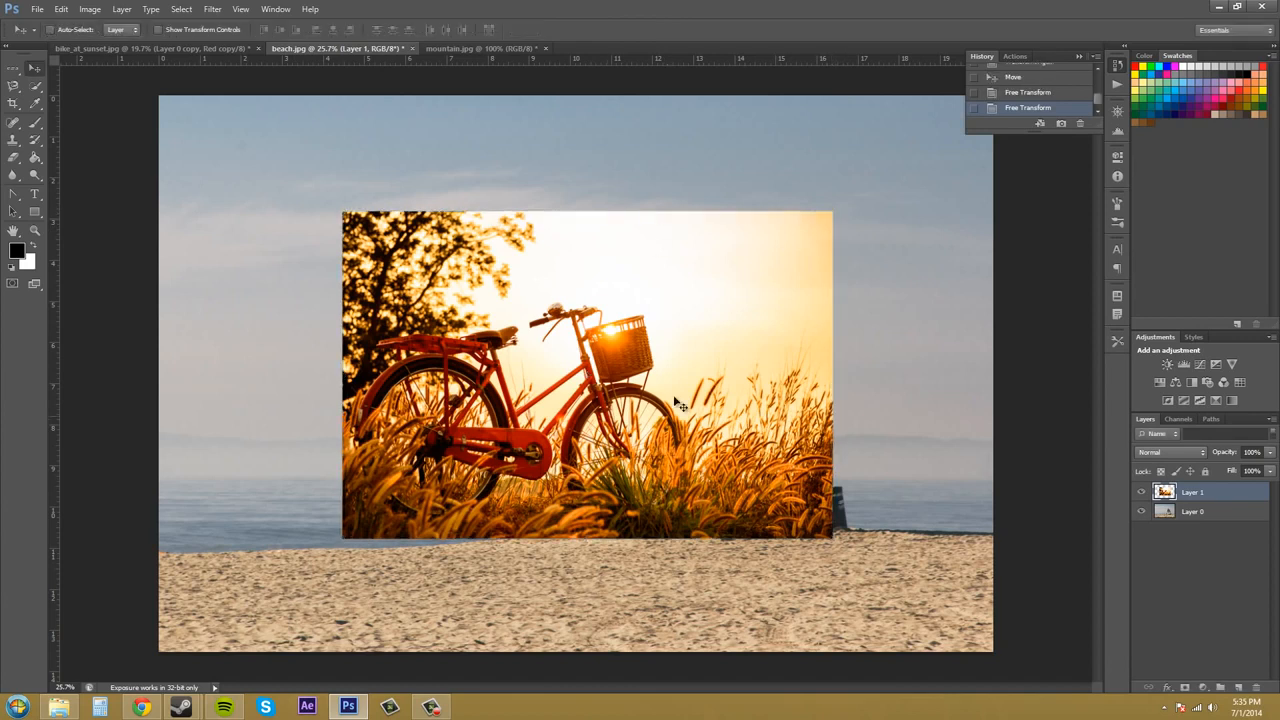
Try the Perspective transform on the bicycle image by dragging its side, corner and top handles, undoing each drag
click(91, 12)
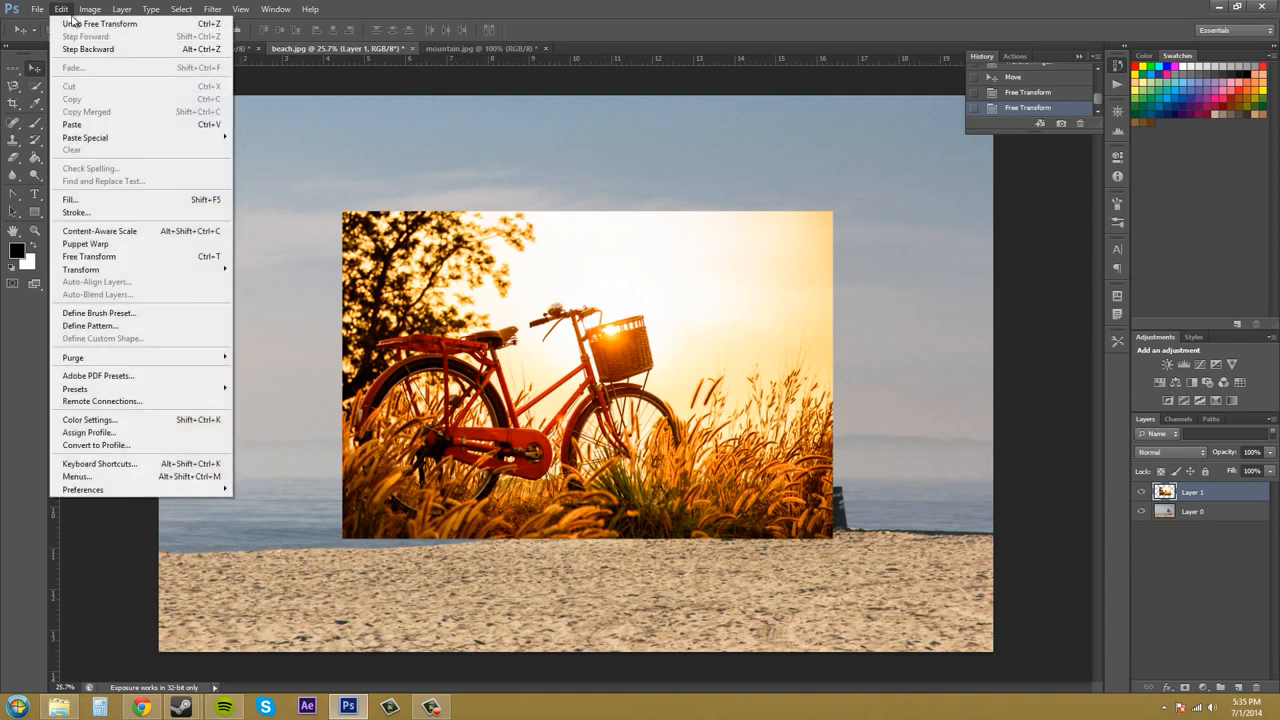
click(70, 12)
click(70, 12)
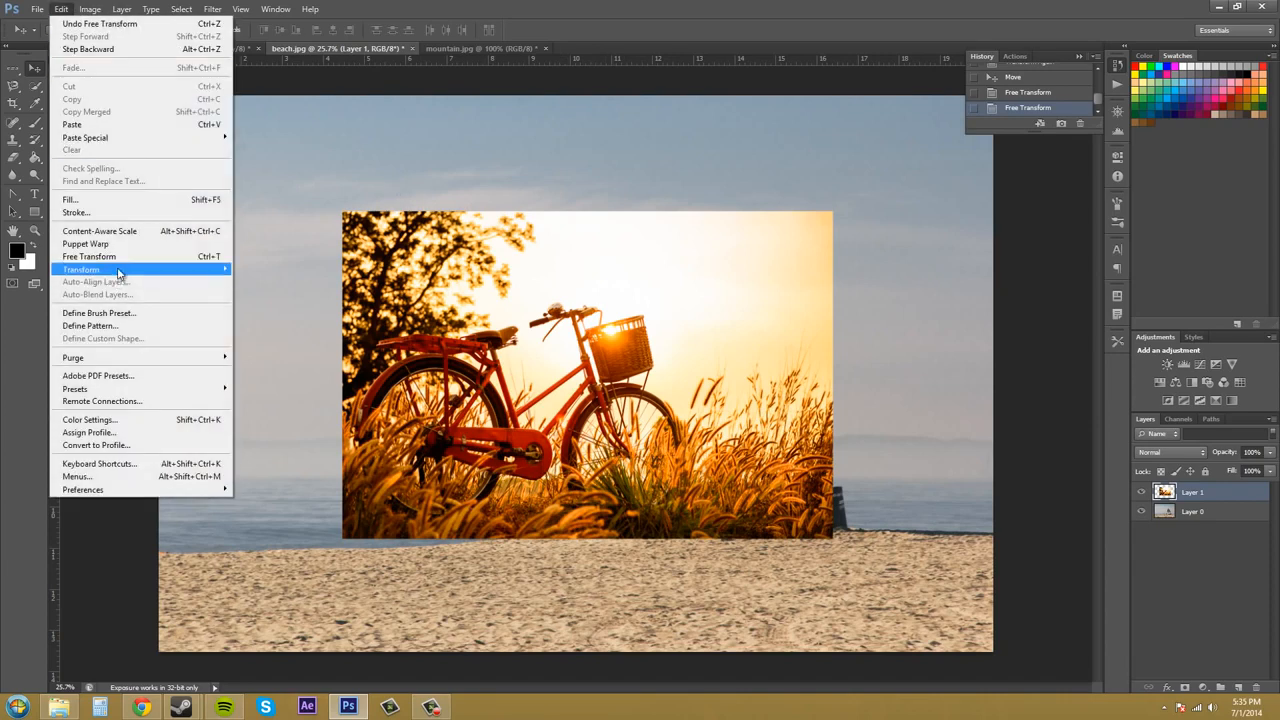
mouse_move(168, 272)
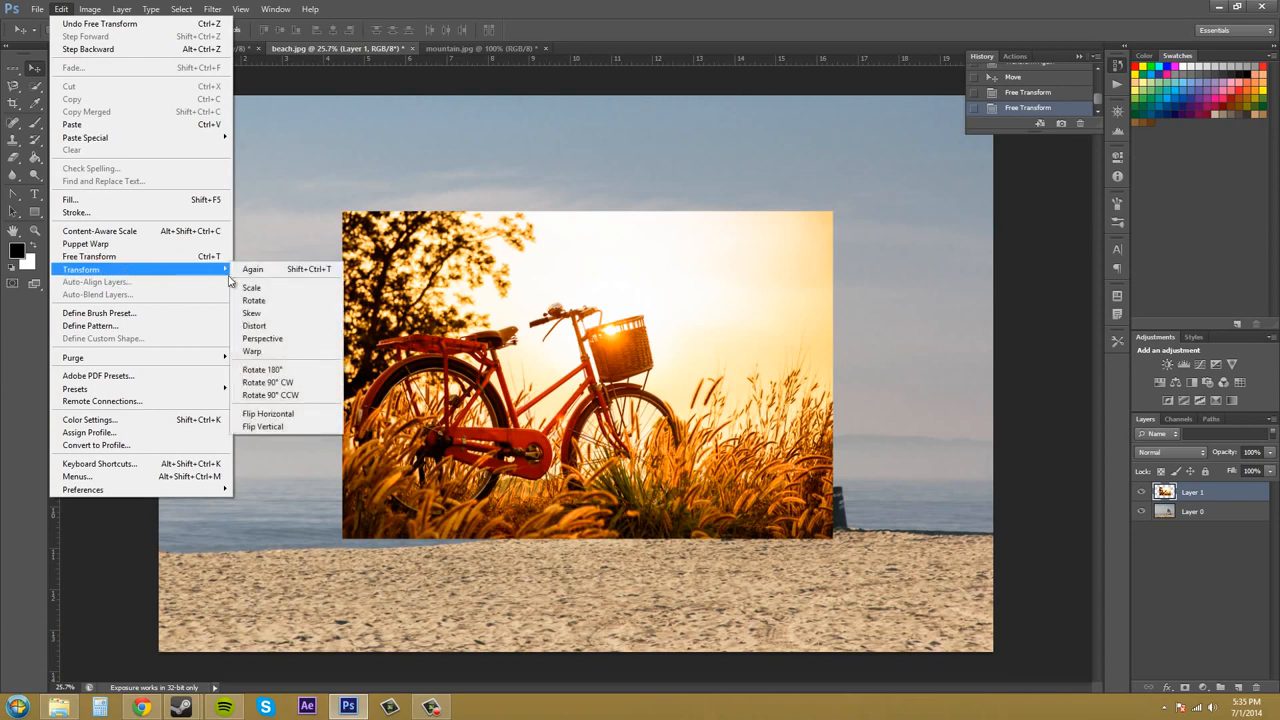
click(291, 338)
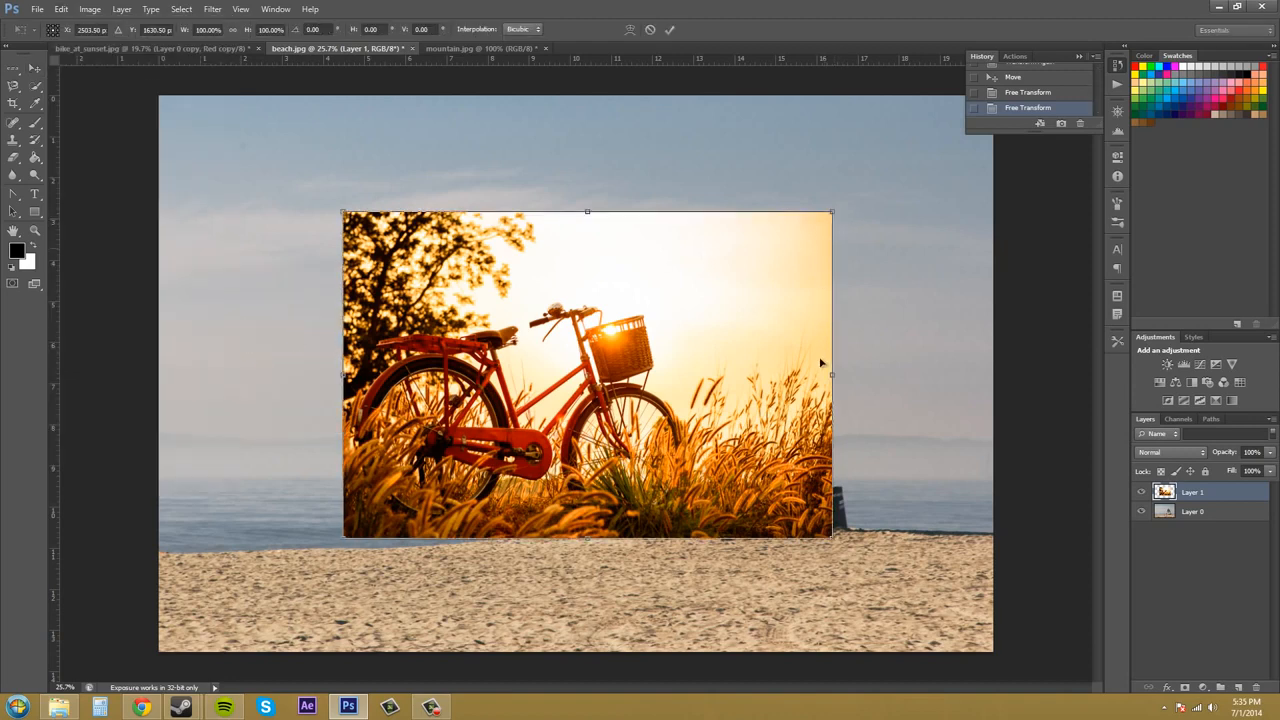
drag(825, 379, 758, 267)
key(ctrl+z)
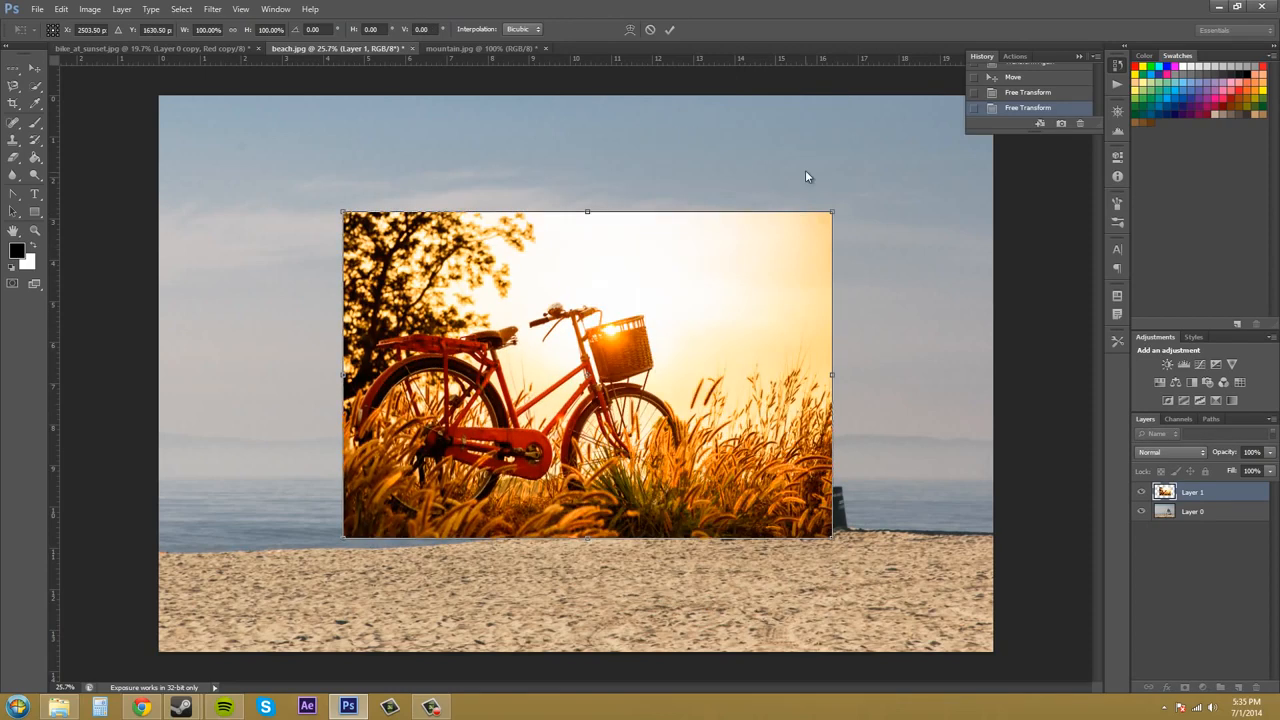
drag(832, 213, 785, 268)
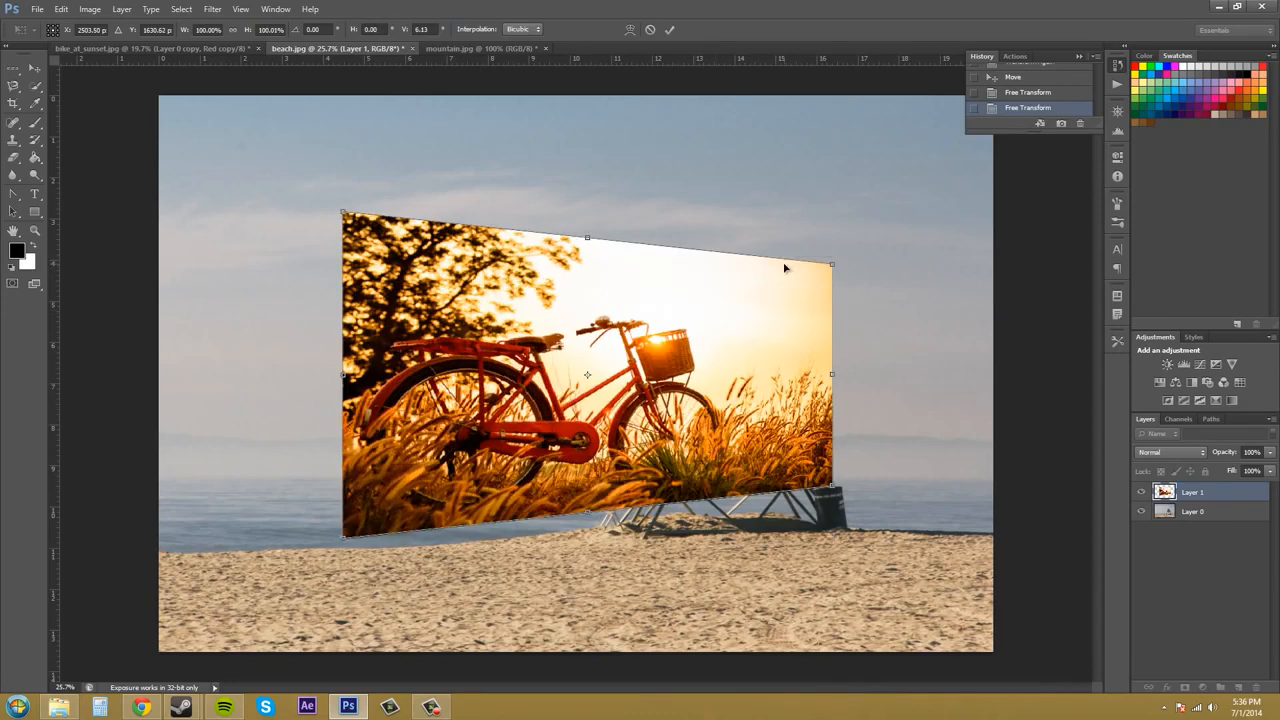
key(ctrl+z)
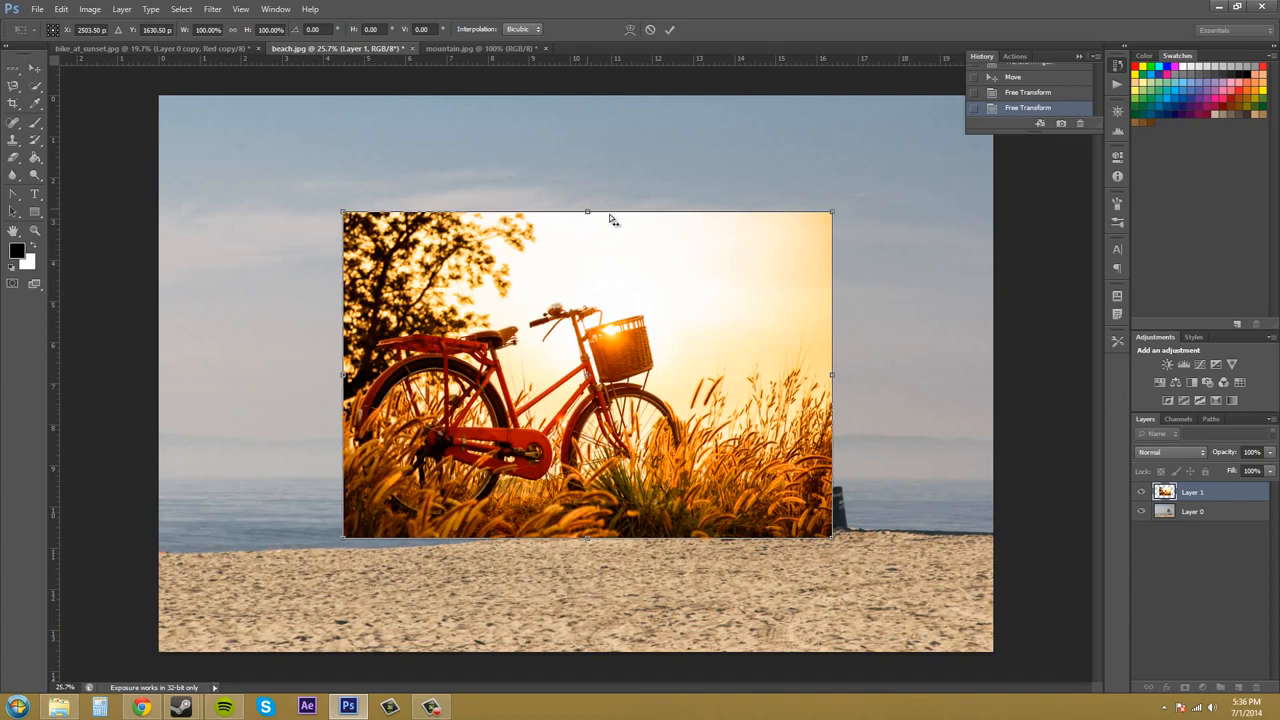
drag(590, 215, 560, 234)
key(ctrl+z)
mouse_move(836, 326)
mouse_down()
mouse_move(836, 286)
mouse_move(838, 318)
mouse_up()
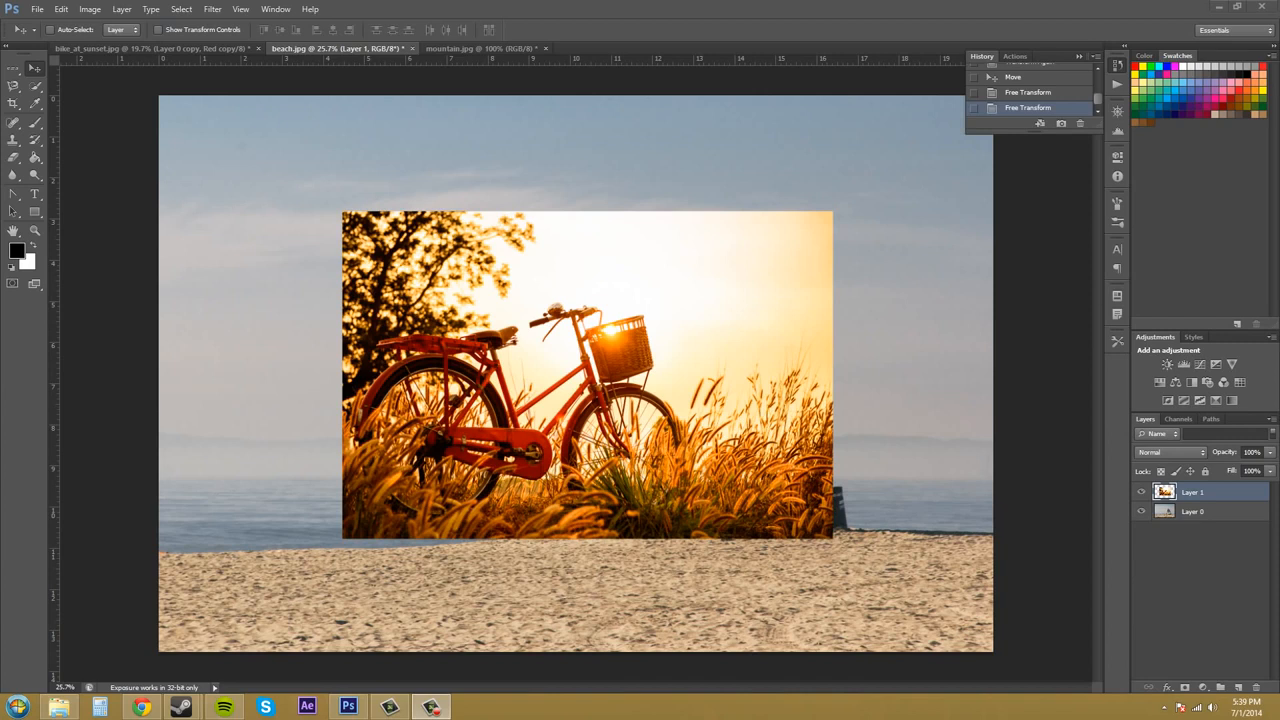
Try warping the bicycle image by dragging its grid points and bottom-left corner, undoing each drag
click(61, 9)
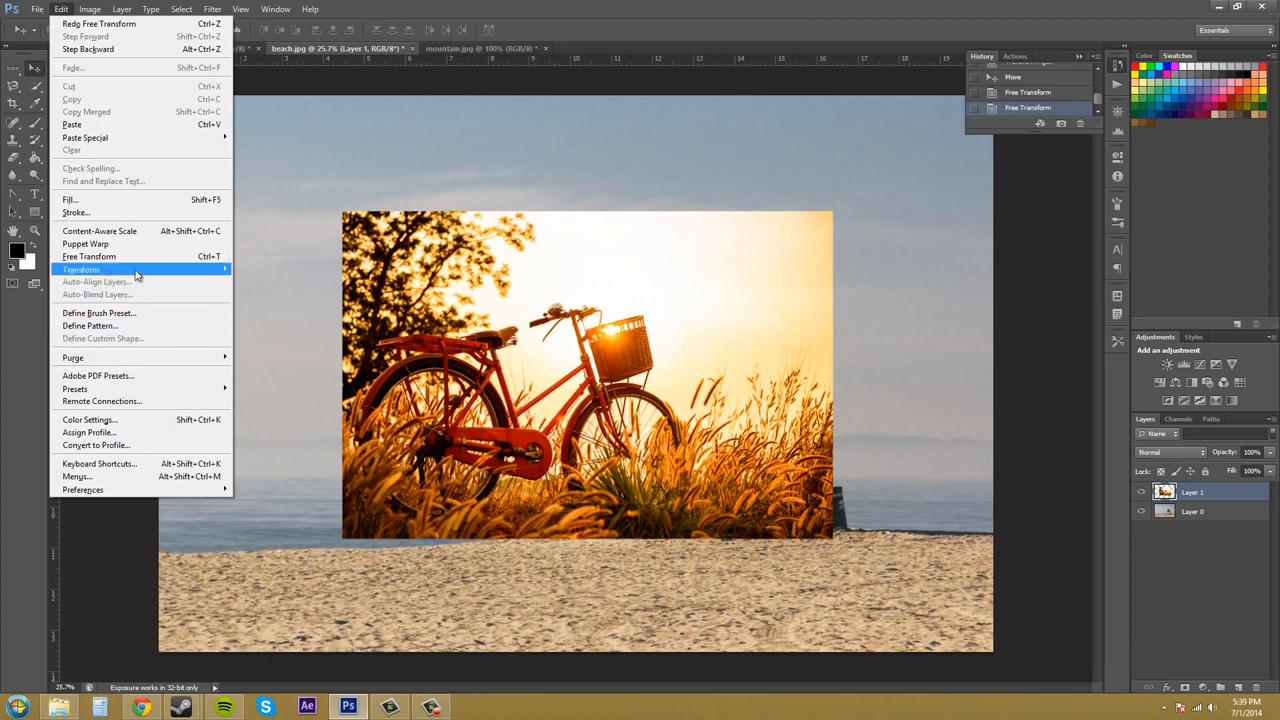
mouse_move(137, 273)
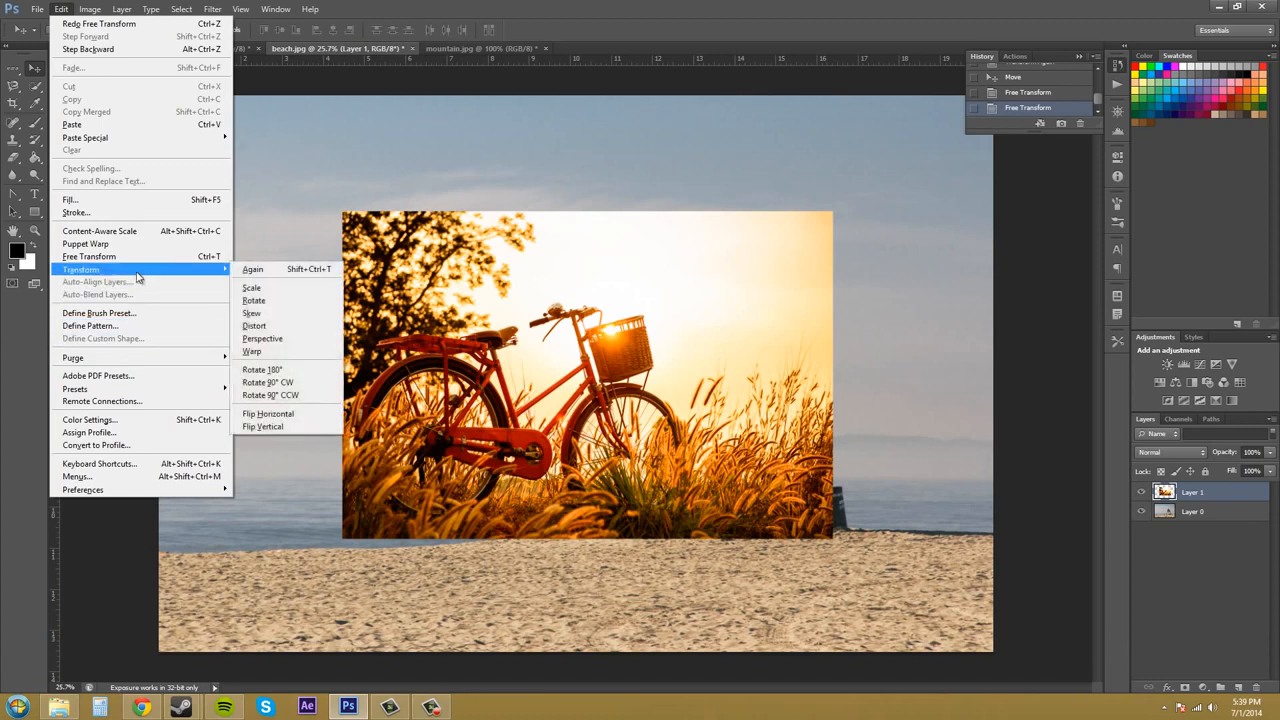
click(252, 351)
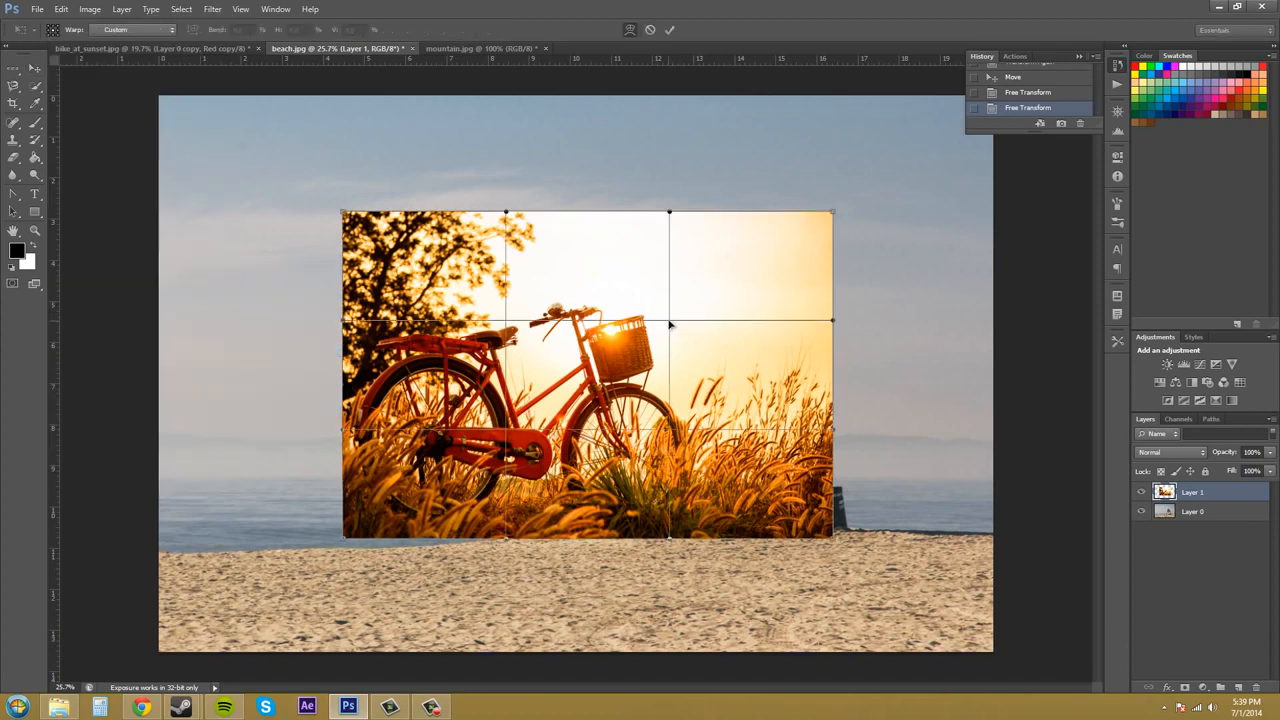
mouse_move(686, 322)
mouse_down()
mouse_move(737, 286)
mouse_move(680, 271)
mouse_move(651, 294)
mouse_move(690, 307)
mouse_move(666, 328)
mouse_up()
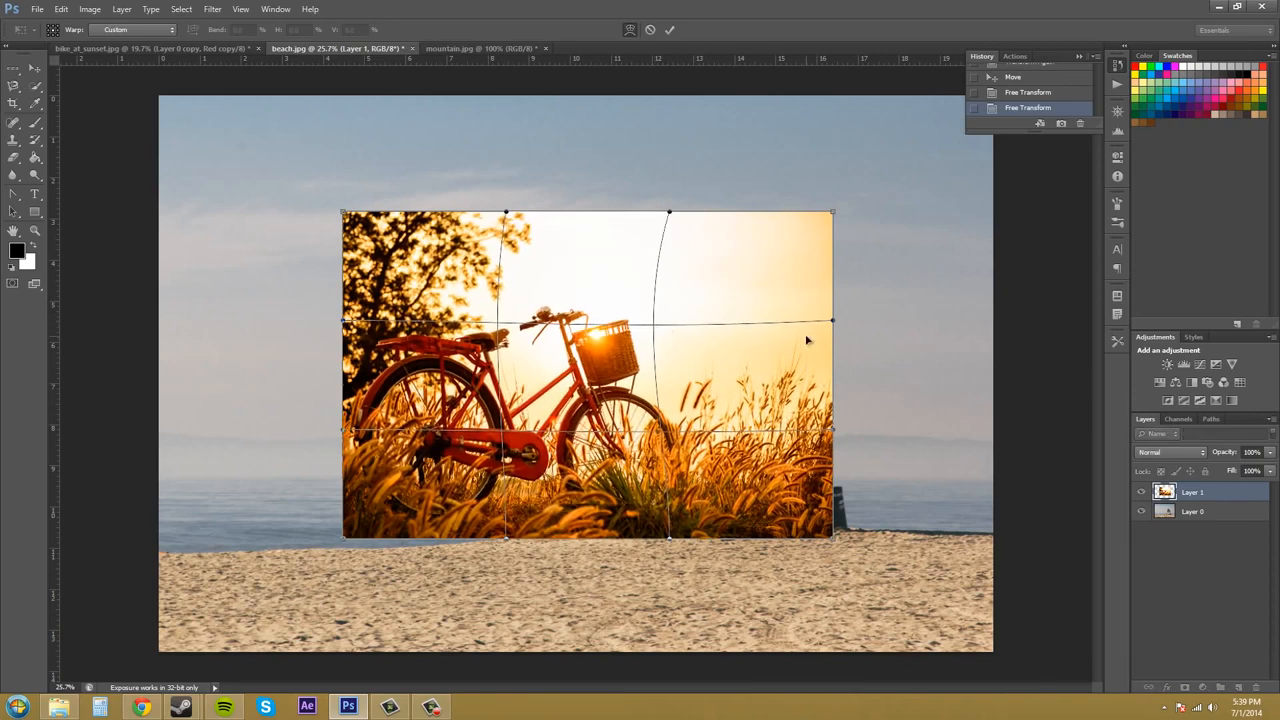
key(ctrl+z)
drag(843, 321, 943, 209)
key(ctrl+z)
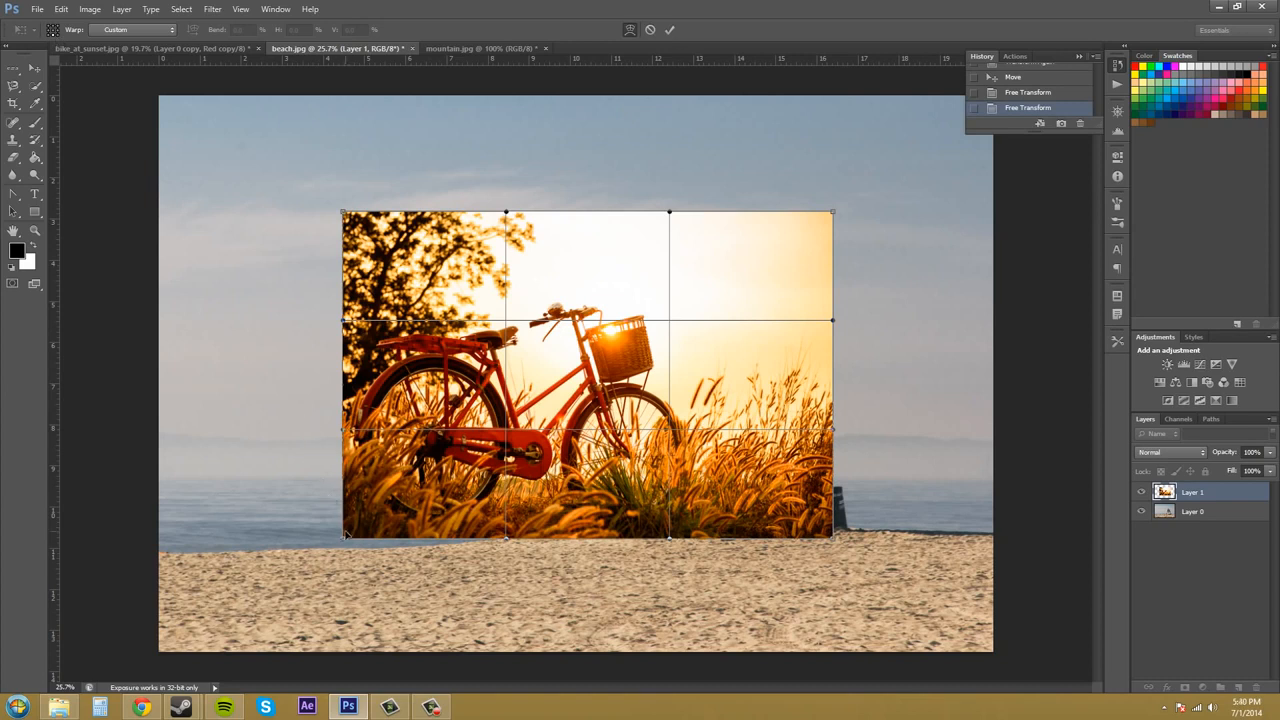
drag(346, 541, 378, 541)
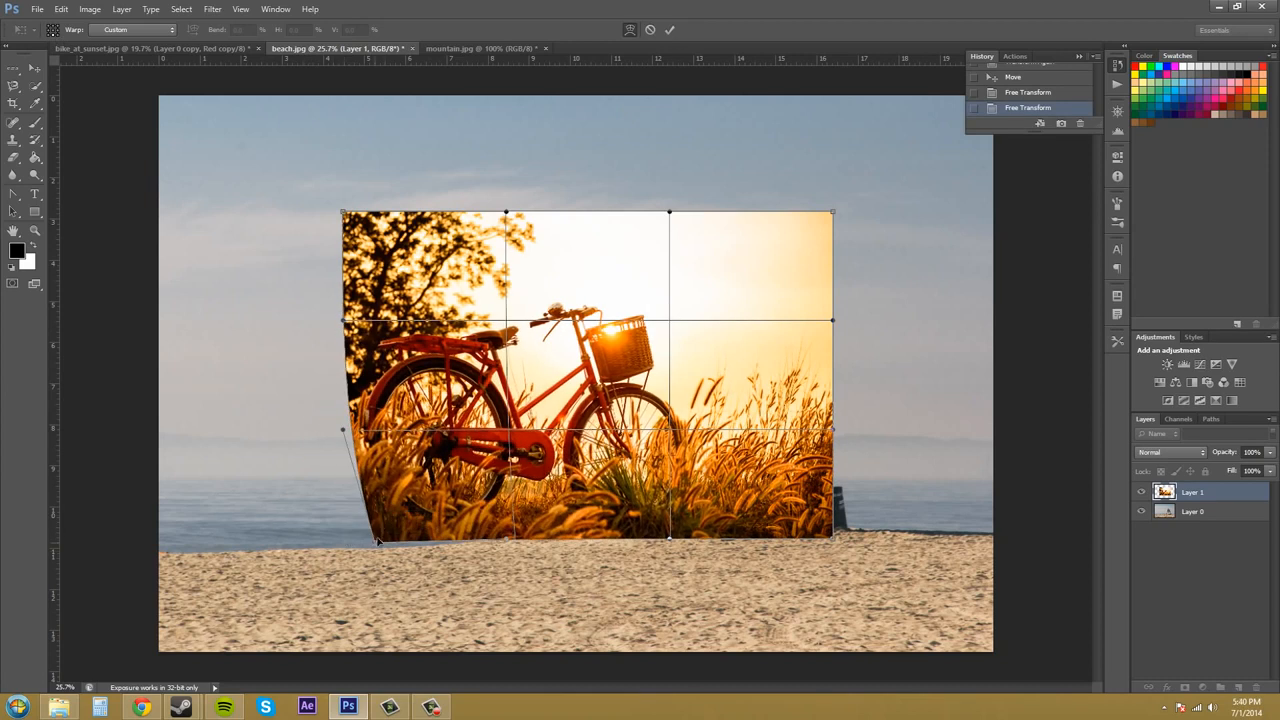
key(ctrl+z)
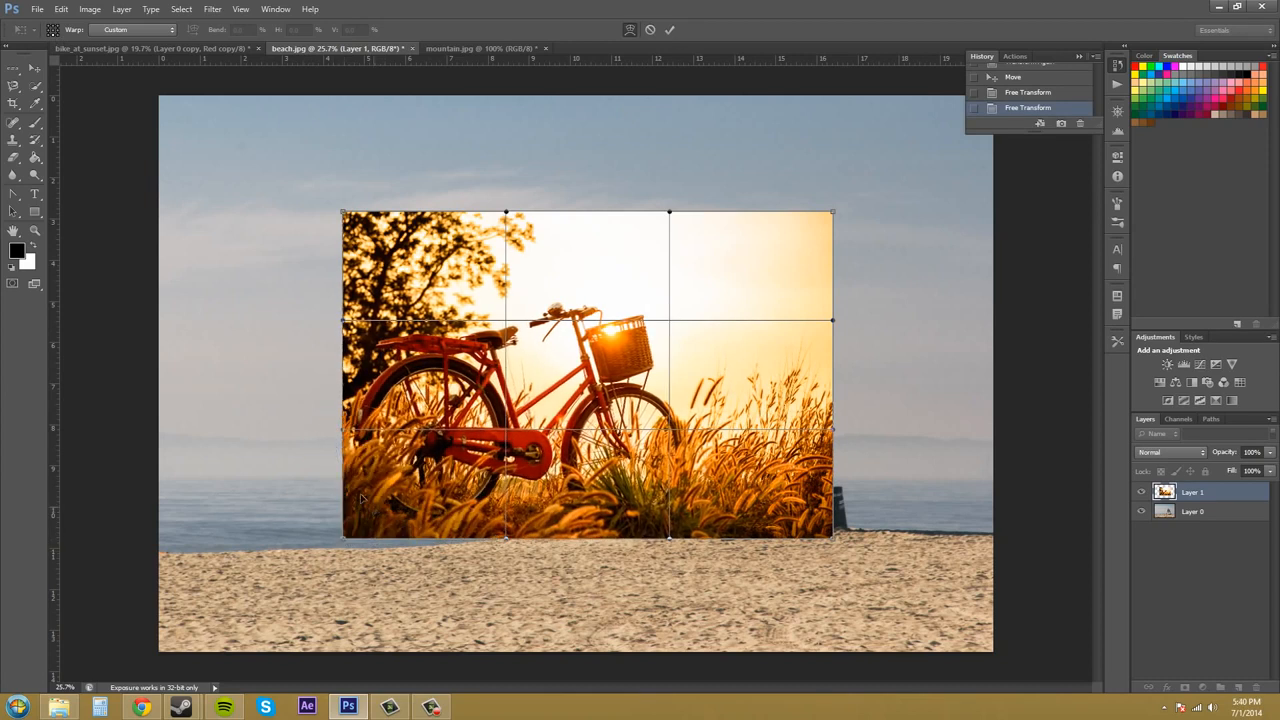
Apply the Flag warp style to the bicycle image, then set the warp style back to None
click(134, 30)
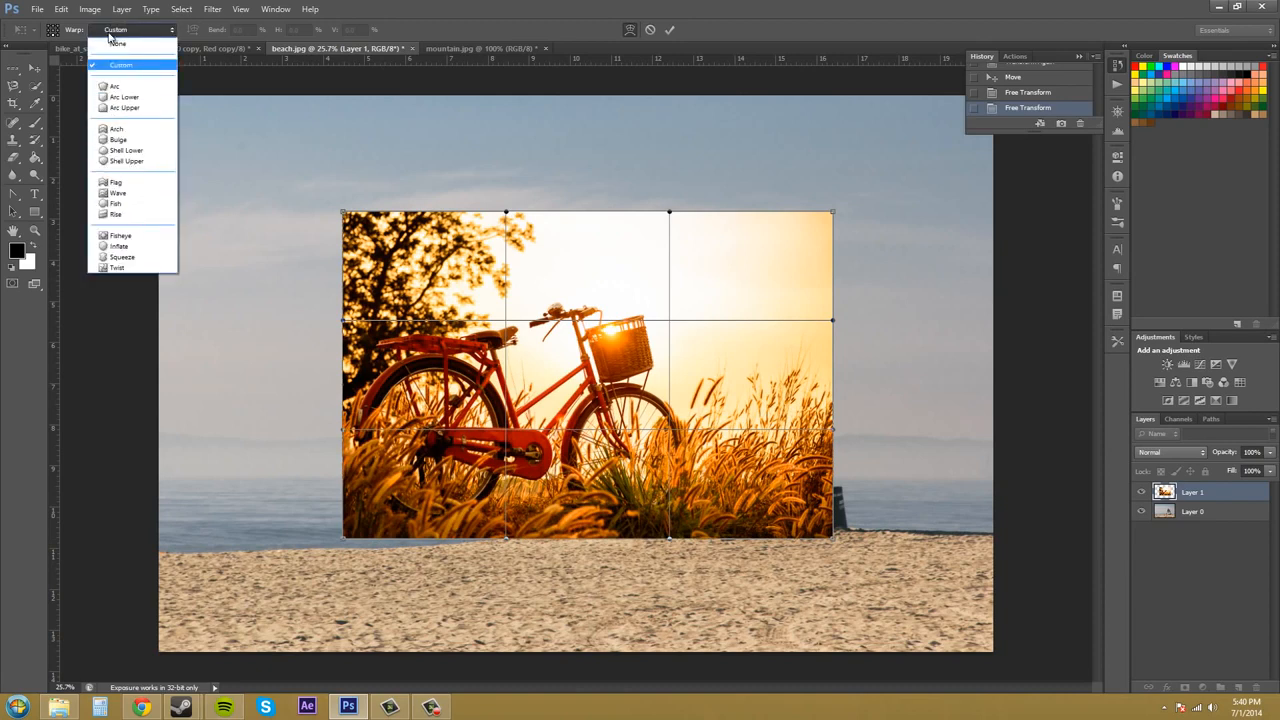
click(124, 185)
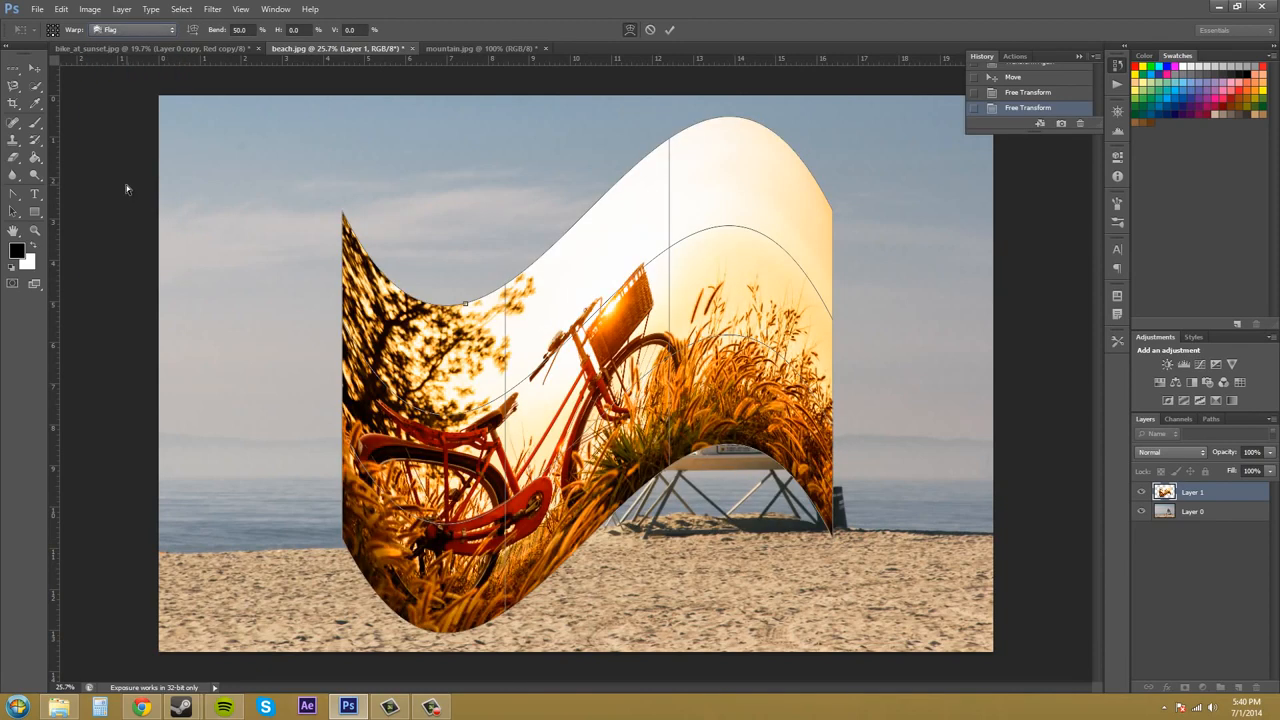
click(136, 30)
click(132, 63)
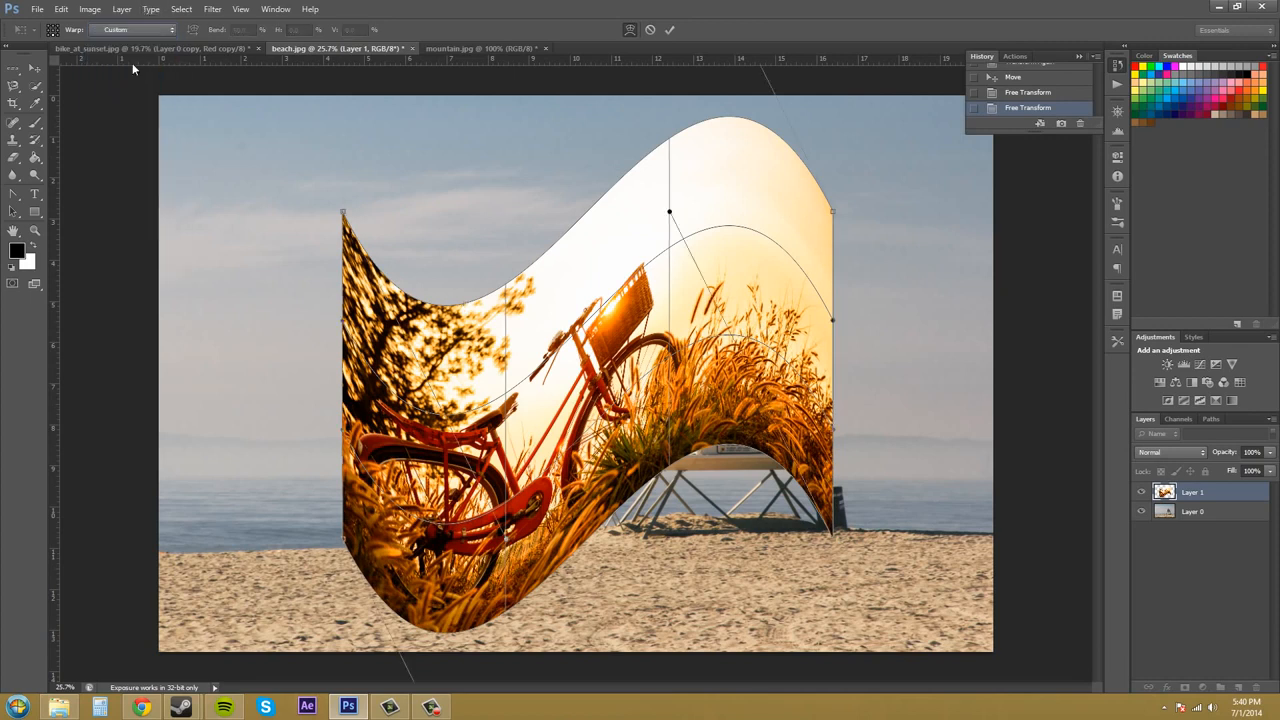
click(126, 33)
click(126, 40)
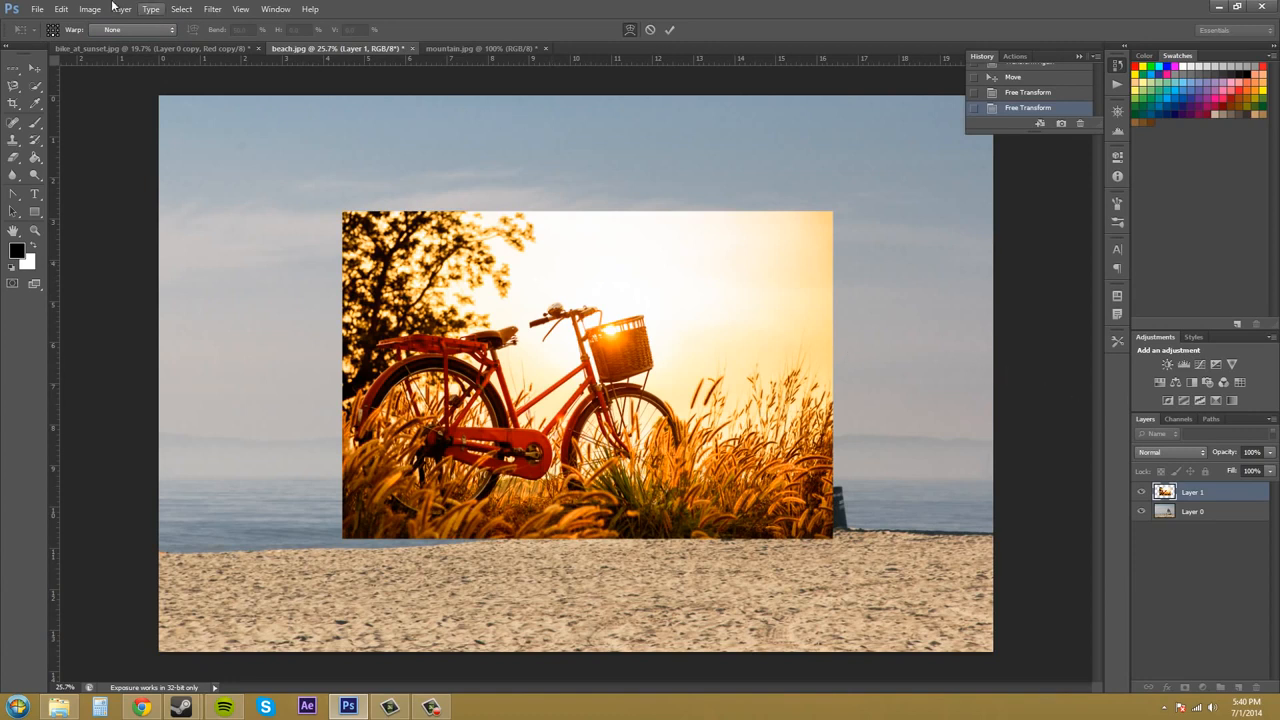
Rotate the bicycle image 180° and undo the rotation
click(61, 9)
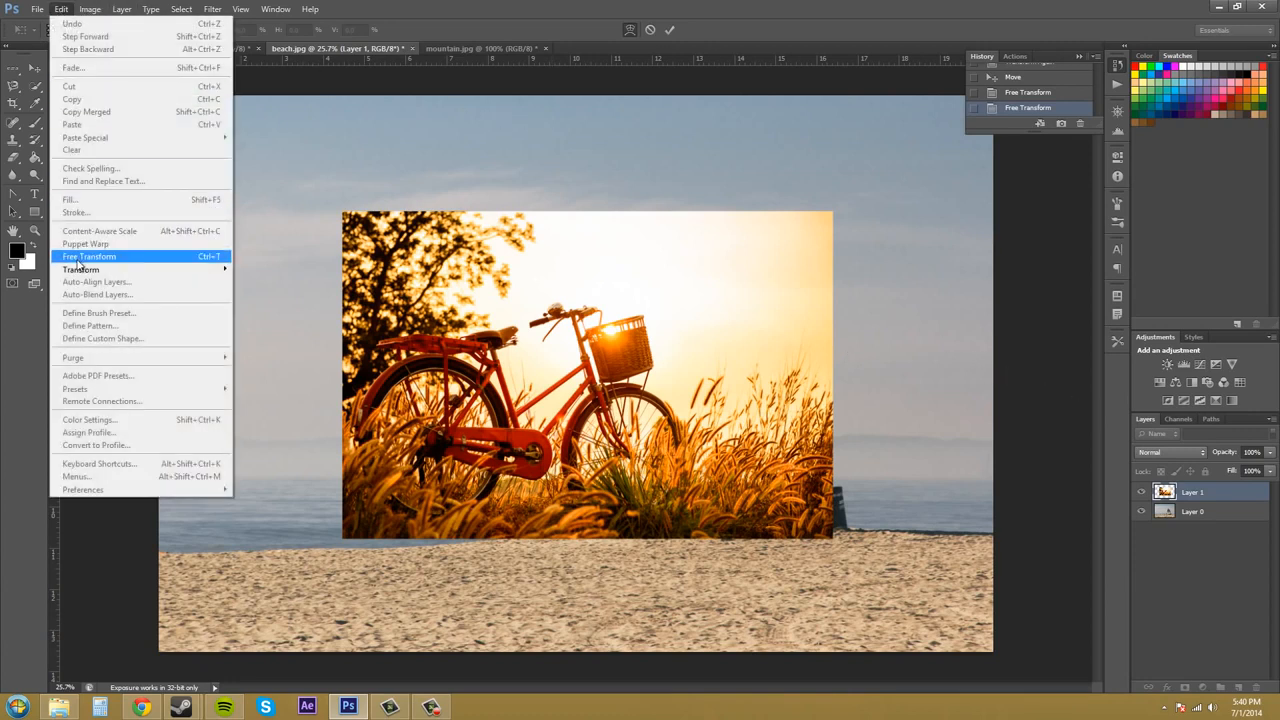
mouse_move(80, 269)
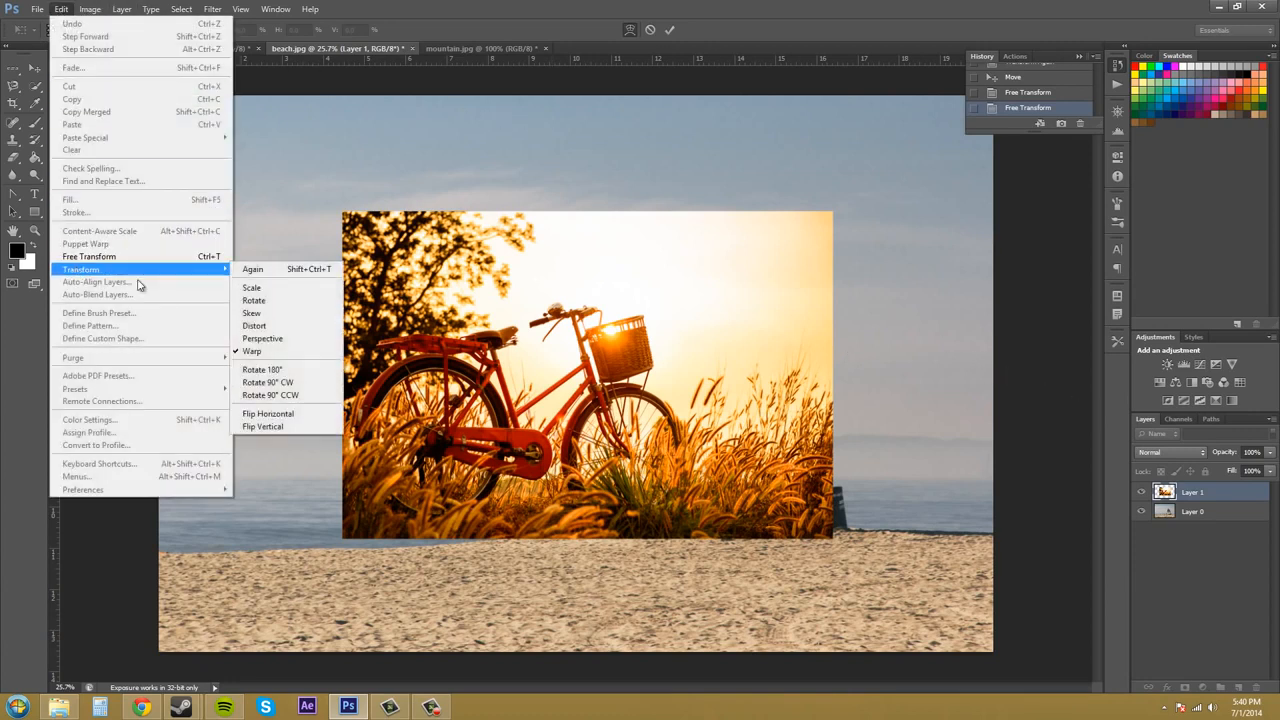
click(276, 372)
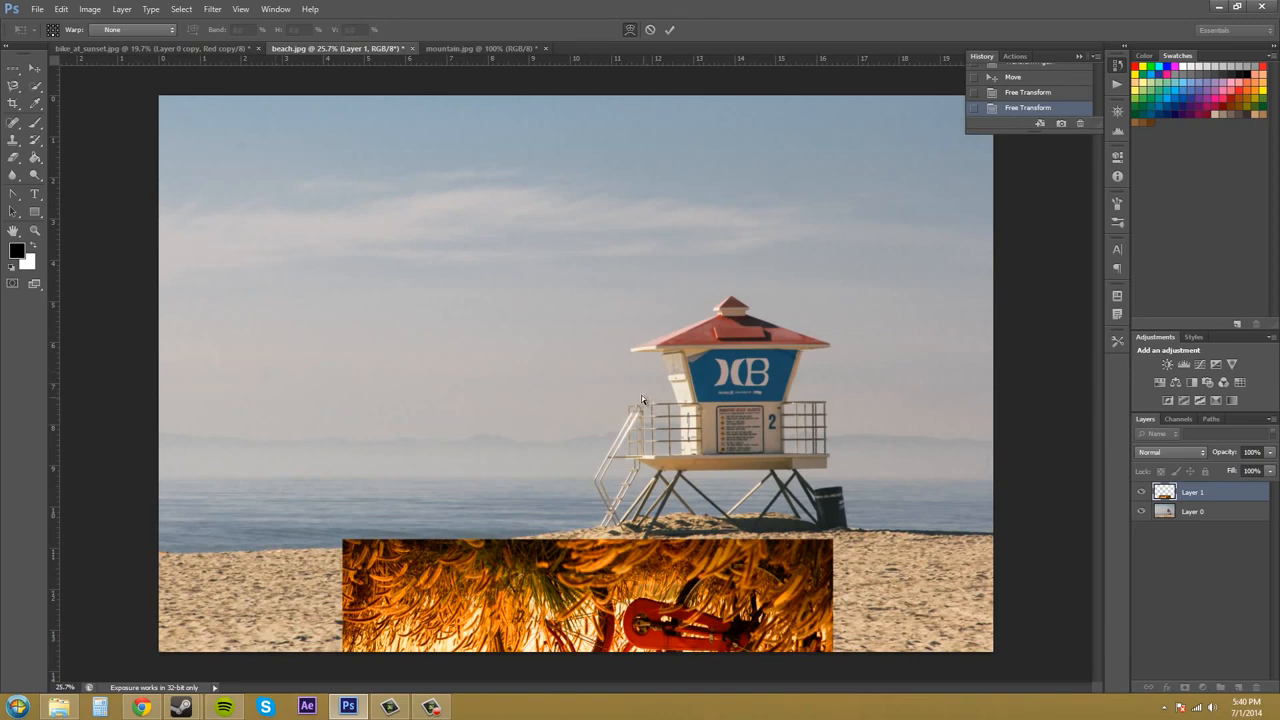
key(ctrl+z)
Flip the bicycle image vertically and undo the flip
click(61, 9)
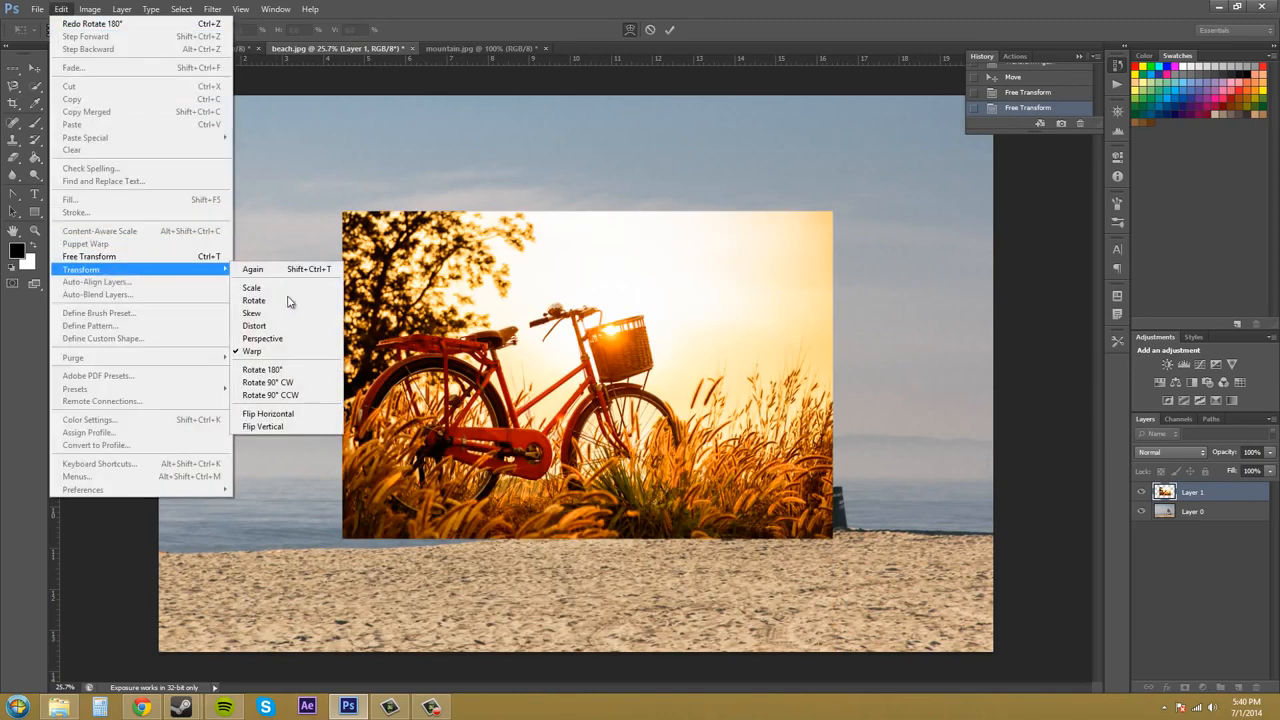
click(271, 427)
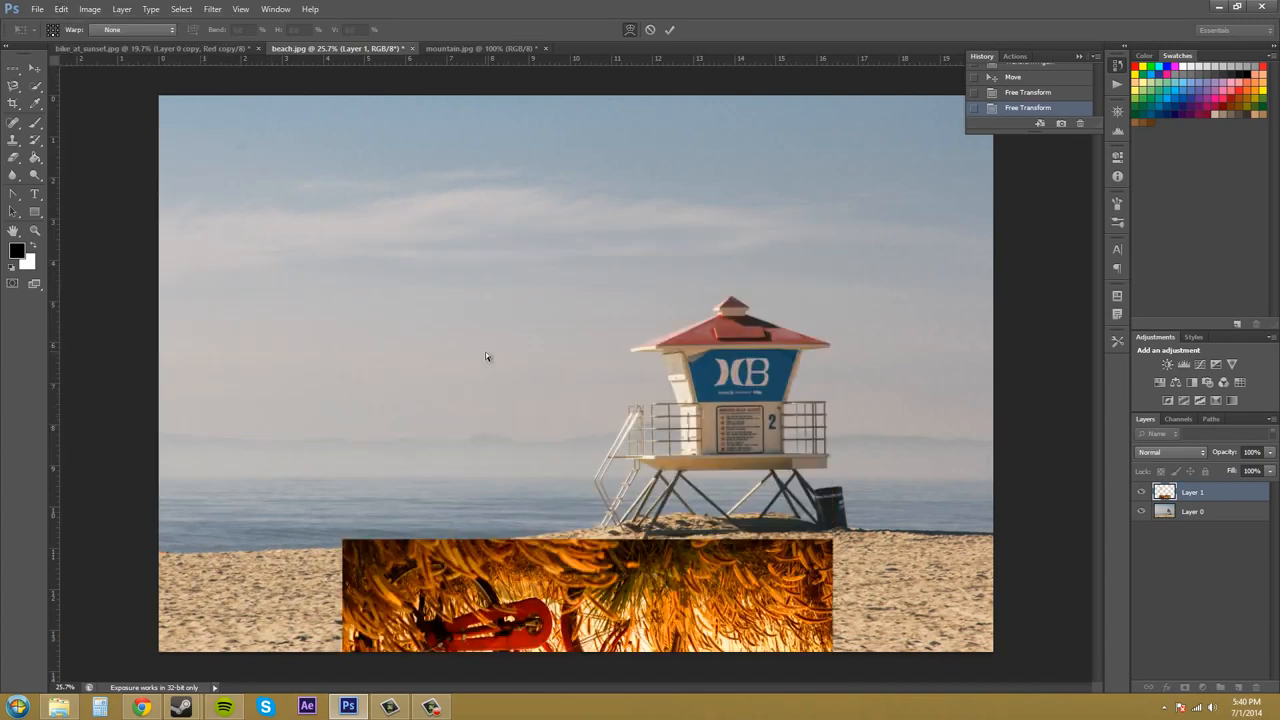
key(ctrl+z)
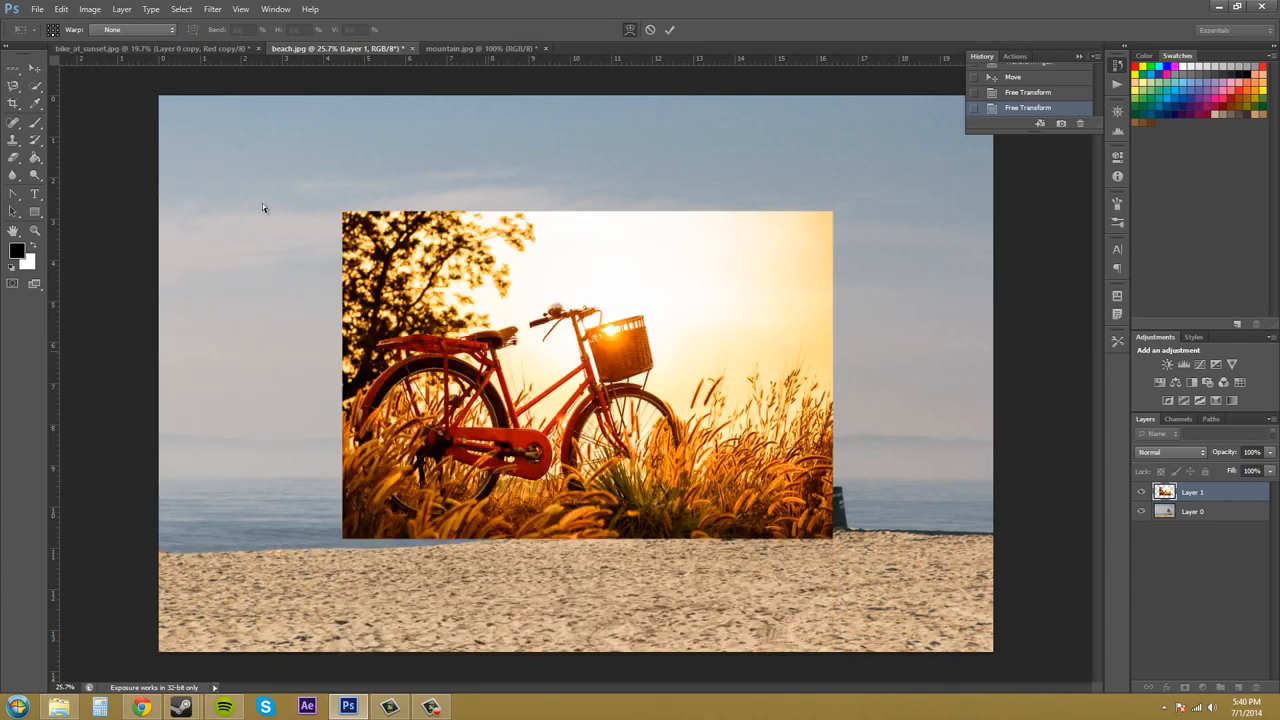
Flip the bicycle image horizontally
click(62, 10)
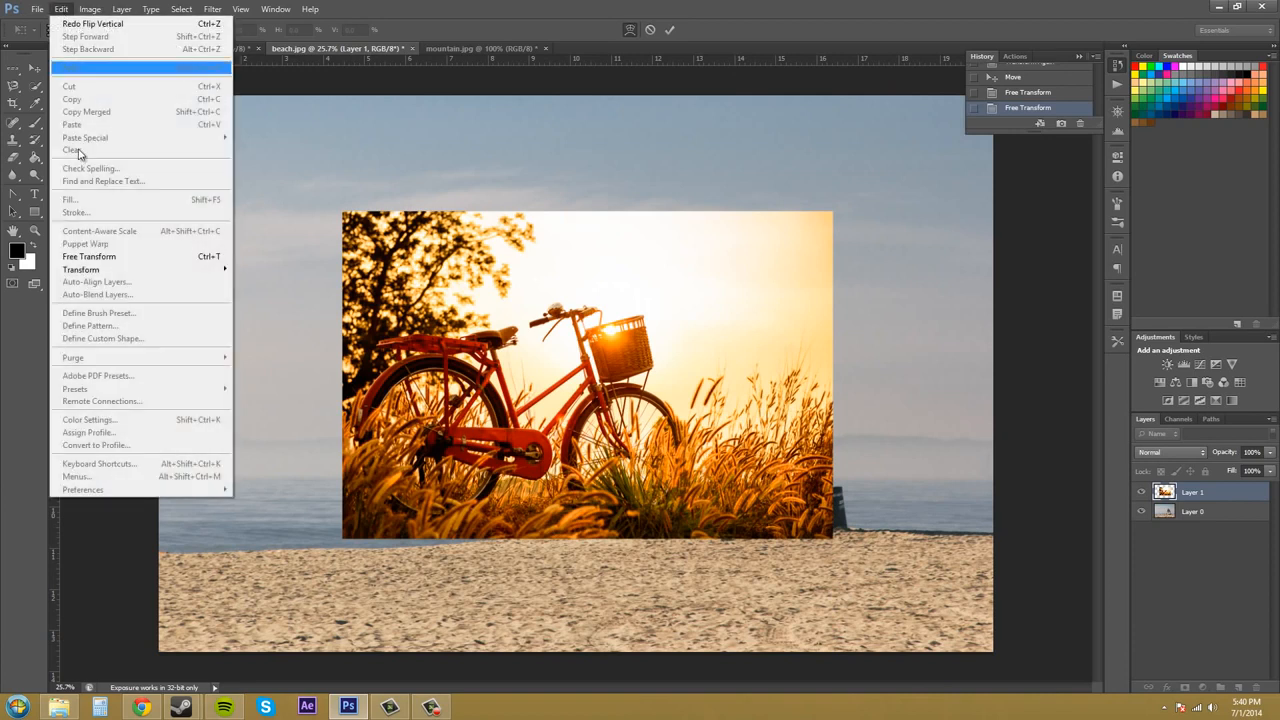
mouse_move(118, 270)
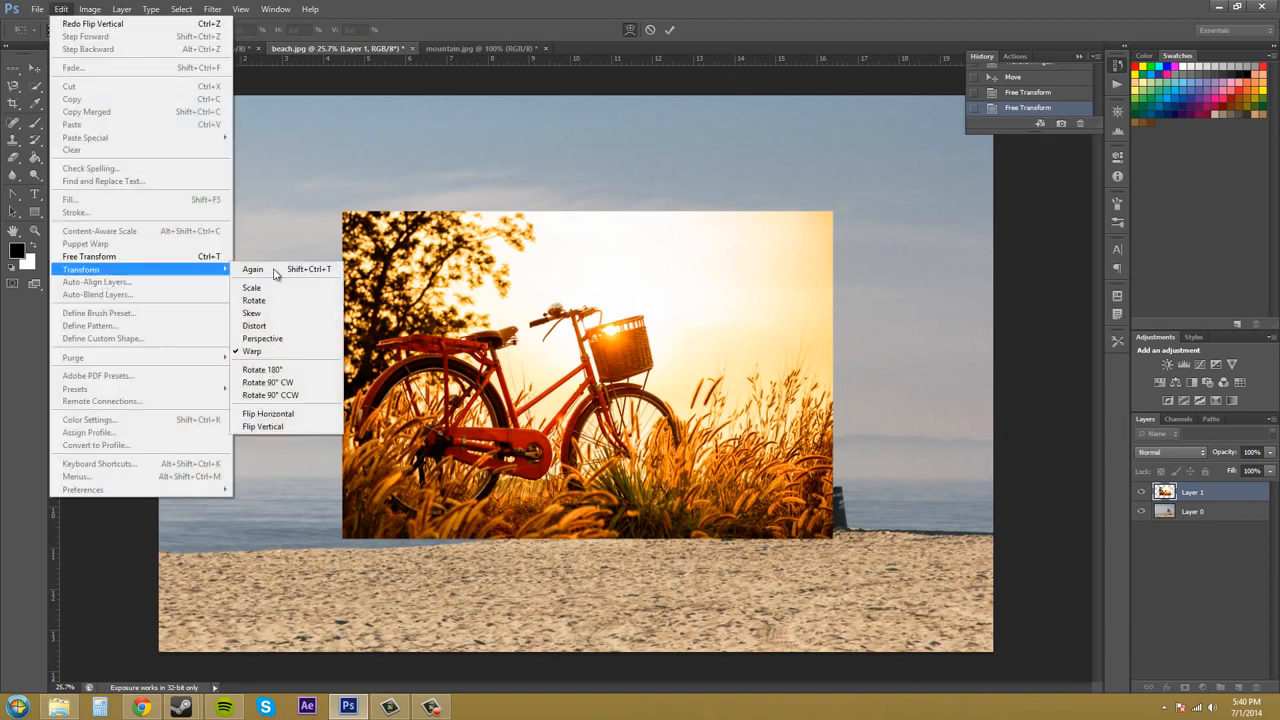
click(270, 414)
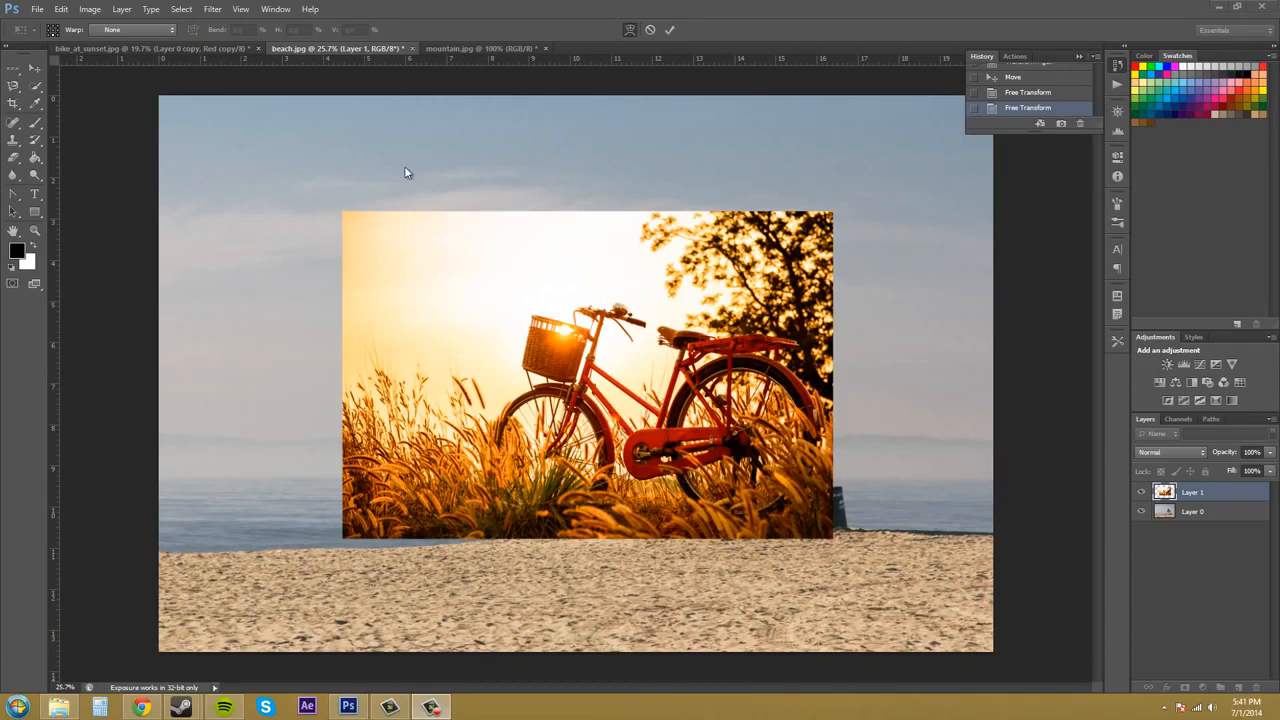
click(63, 11)
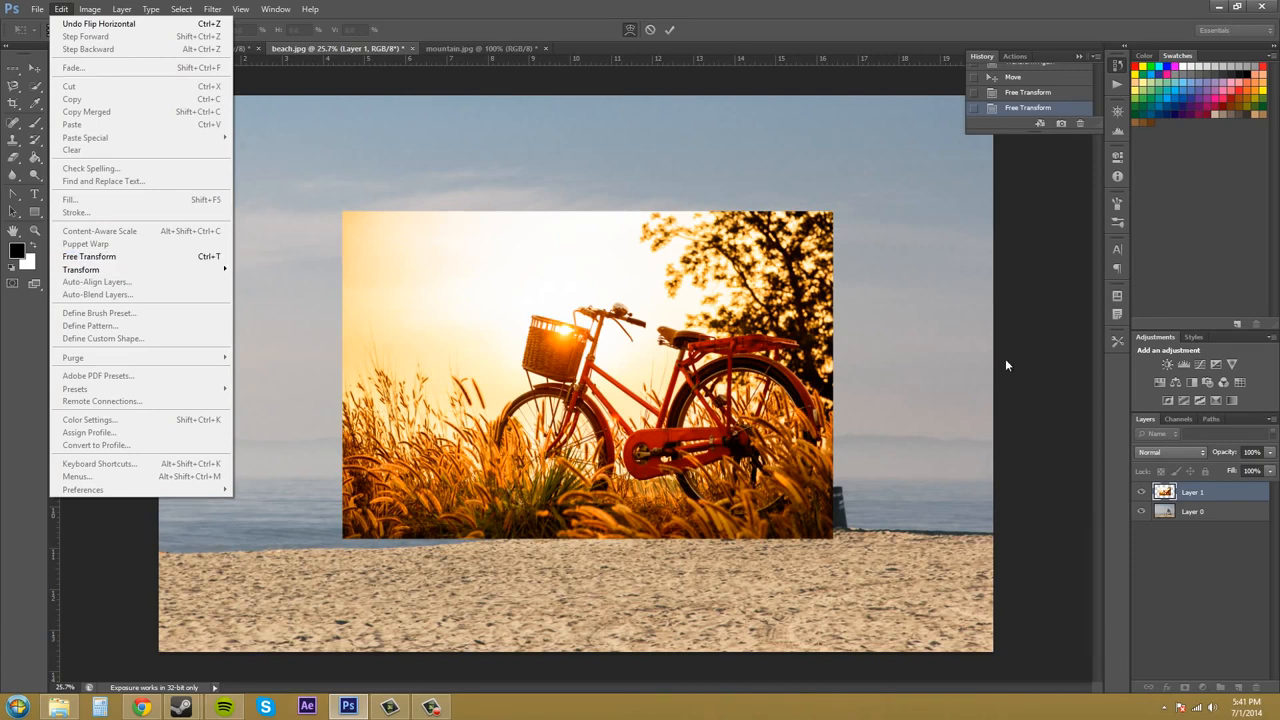
click(1026, 381)
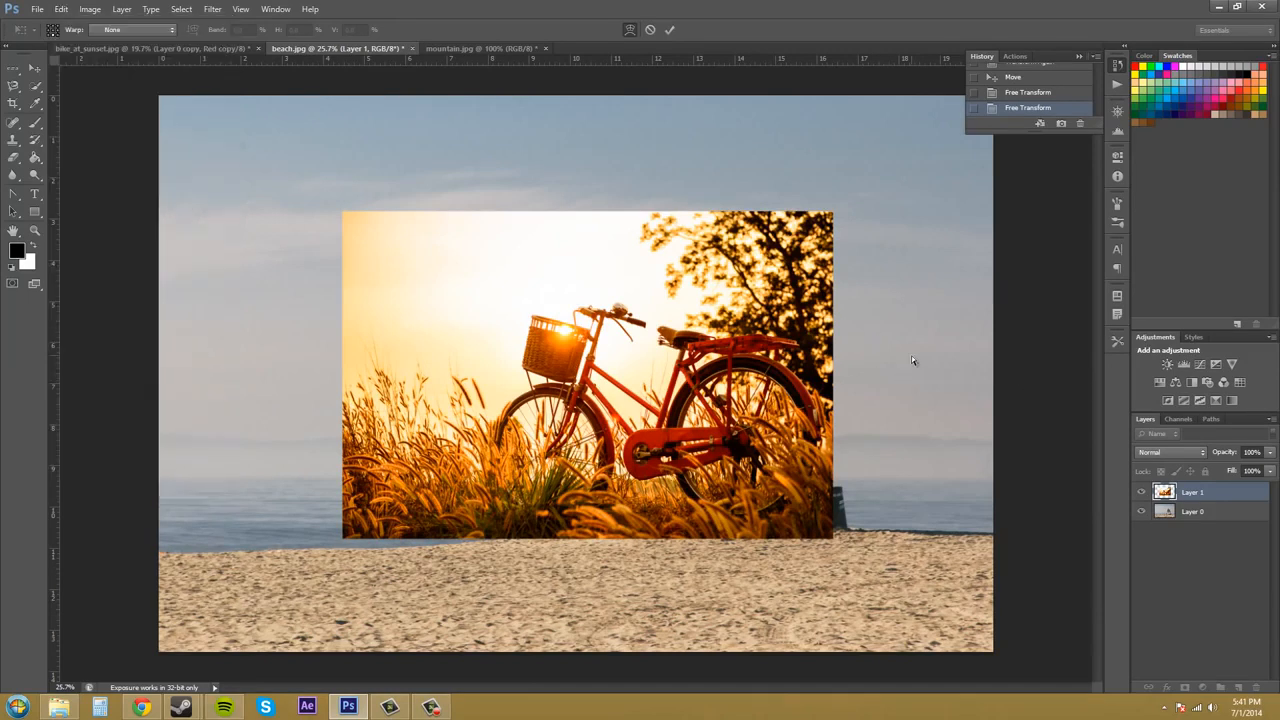